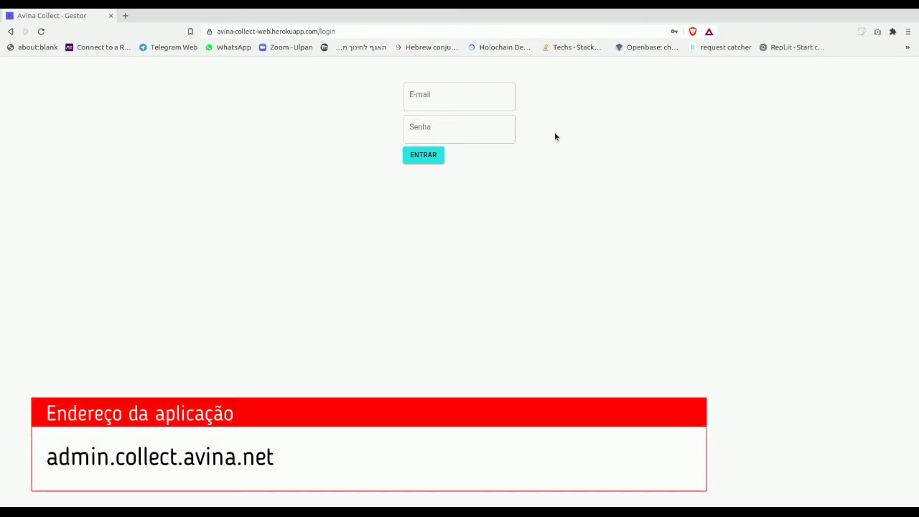
# Sign in with the saved e-mail and password to reach Gerenciar Formulários.
pyautogui.click(478, 96)
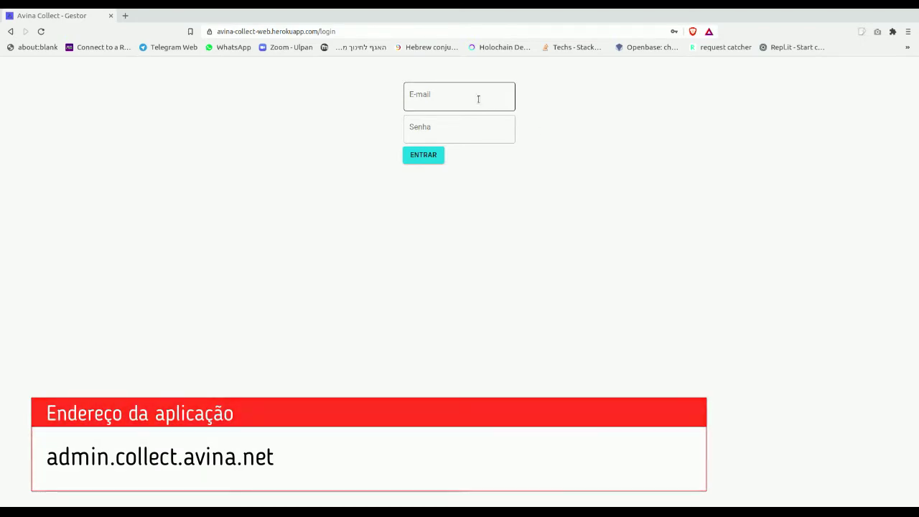
pyautogui.click(464, 128)
pyautogui.click(434, 159)
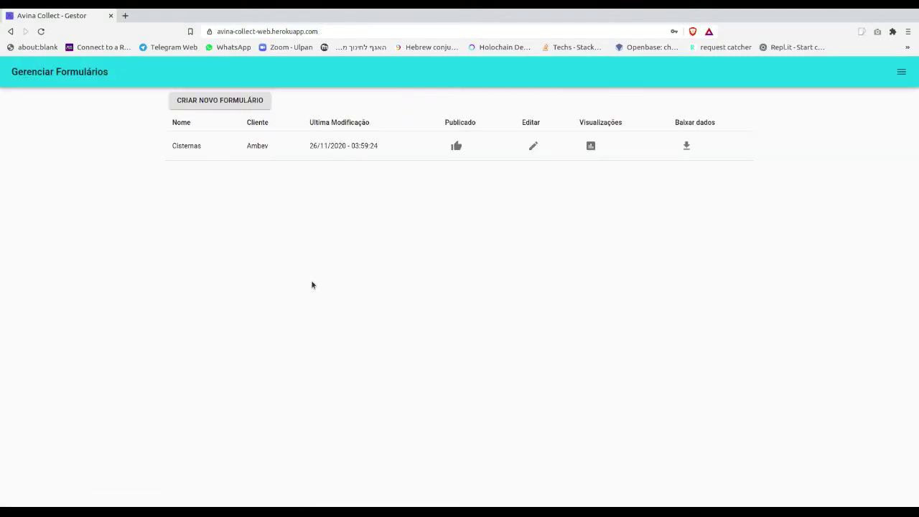
# Start a new form and choose Testes as its client.
pyautogui.click(228, 102)
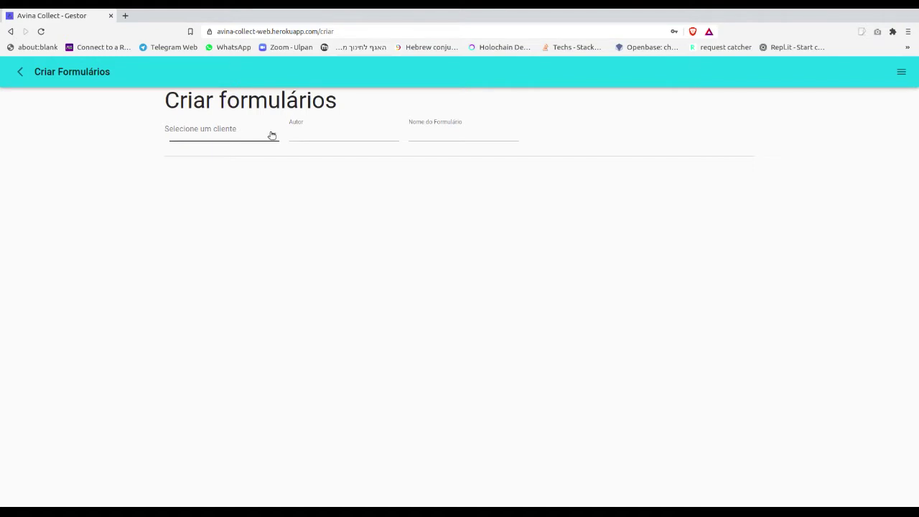
pyautogui.click(271, 135)
pyautogui.click(238, 136)
# Enter the author's e-mail and name the form 'Formulario Tutorial'.
pyautogui.click(300, 137)
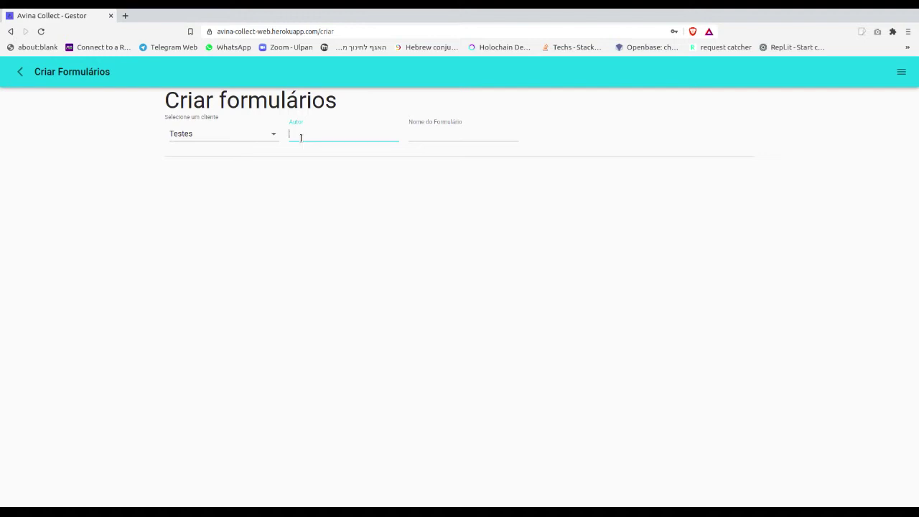
pyautogui.click(439, 134)
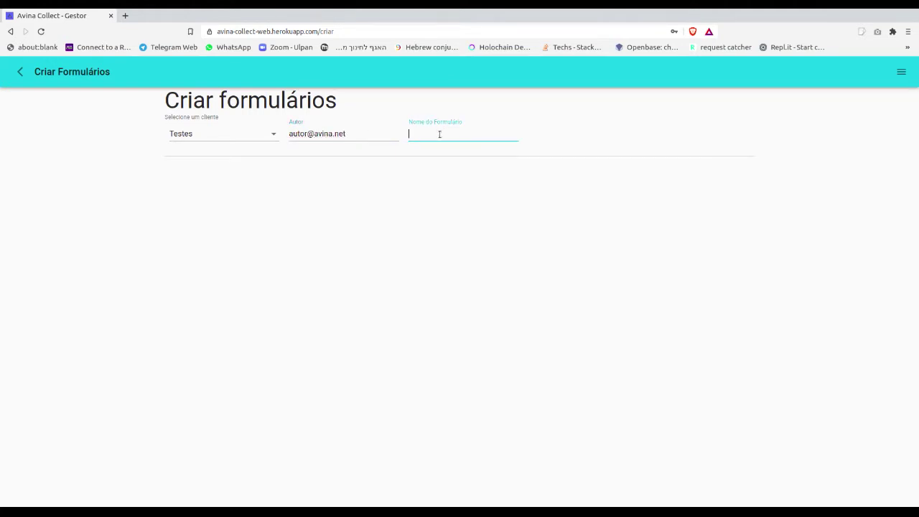
pyautogui.write('Formul')
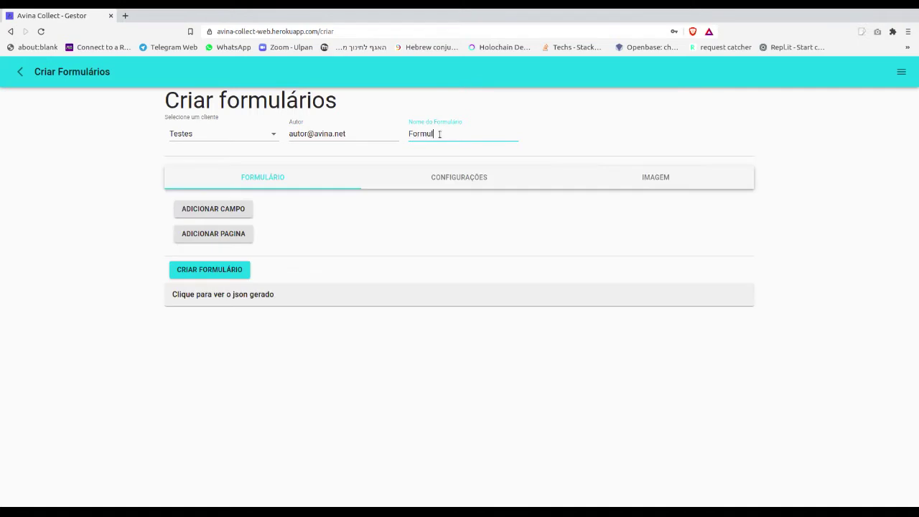
pyautogui.write('ario Tutorial')
pyautogui.click(286, 506)
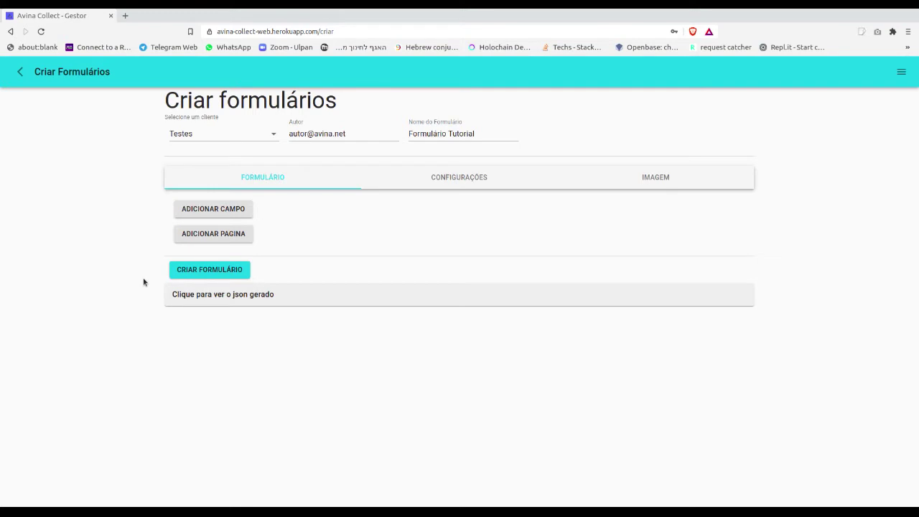
# Create the Formulário Tutorial form for client Testes and add an empty Pagina 1.
pyautogui.click(208, 270)
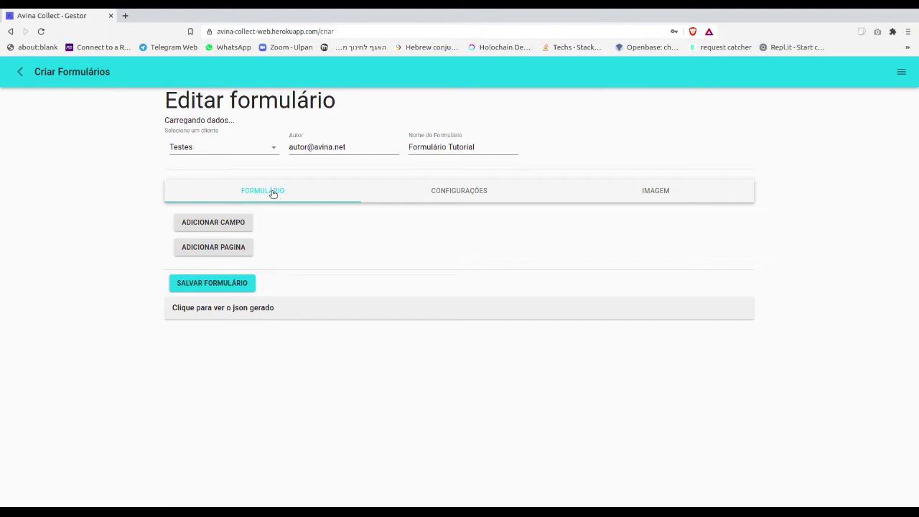
pyautogui.click(239, 248)
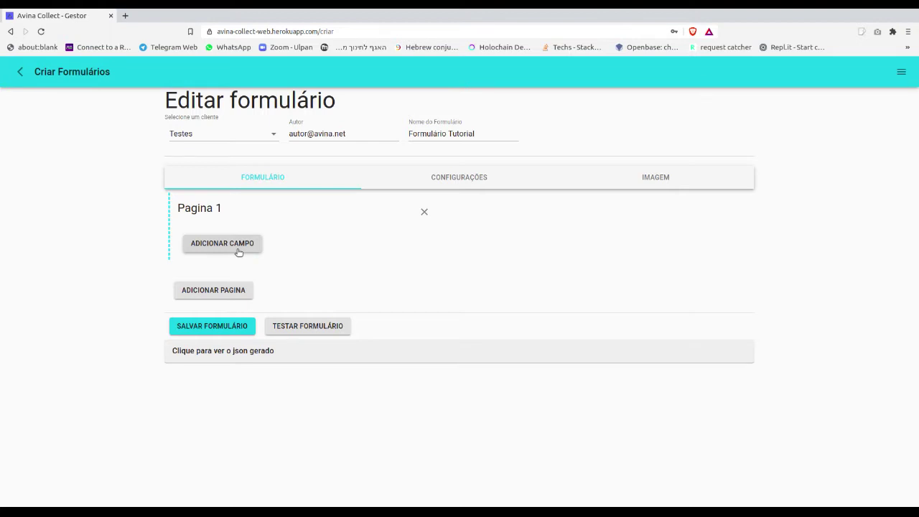
# Add a new field of type Texto simples to Pagina 1.
pyautogui.click(238, 250)
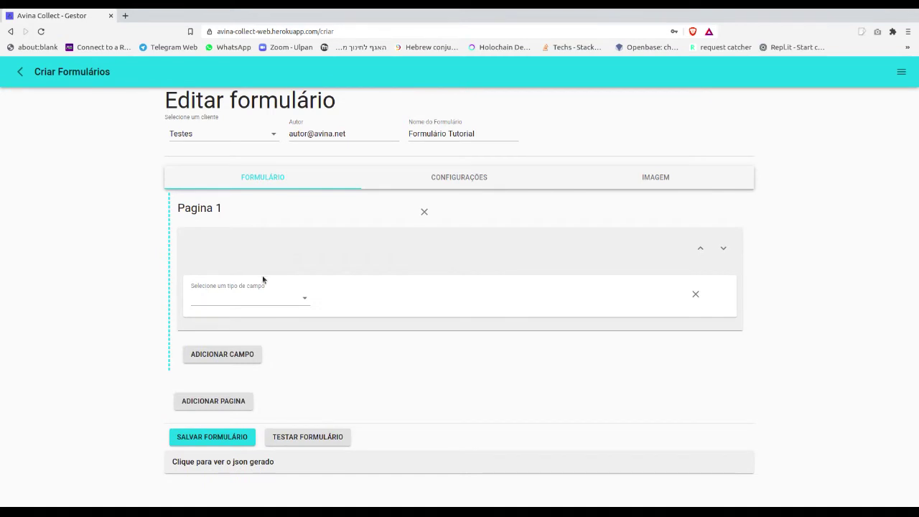
pyautogui.click(296, 301)
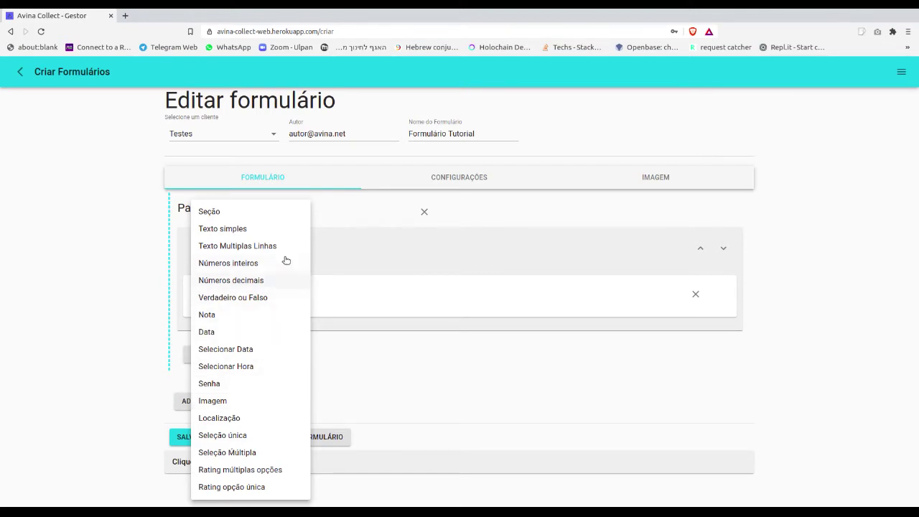
pyautogui.click(274, 230)
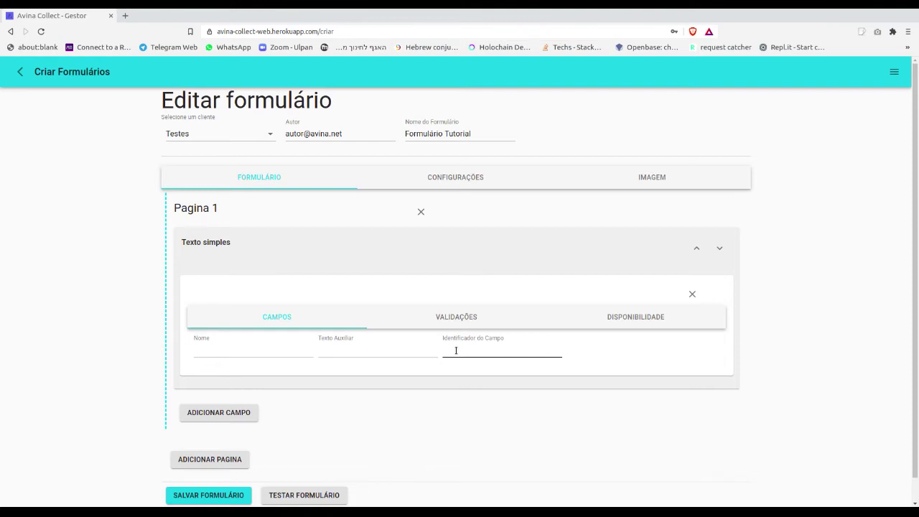
# Name the field 'Nome do entrevistado' (nome_do_entrevistado) with helper text 'Digite o nome do entrevistado'.
pyautogui.click(301, 352)
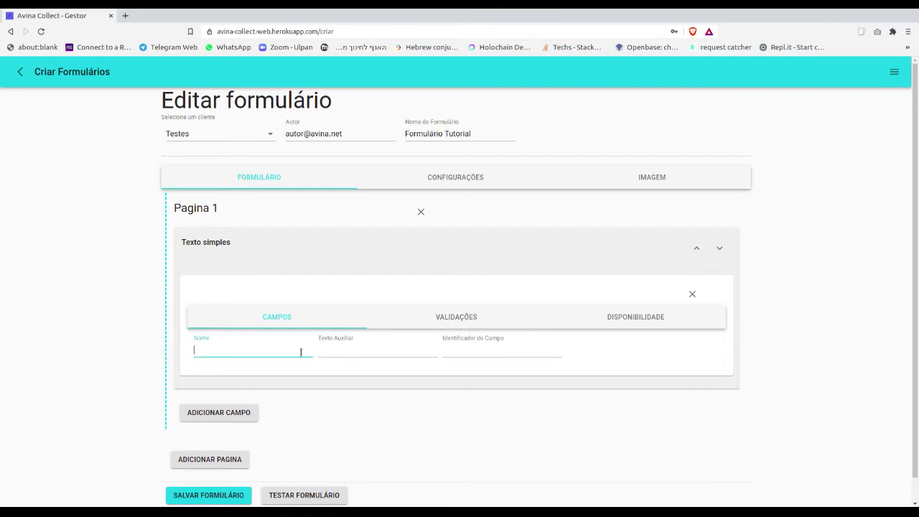
pyautogui.write('Nome do entrevistado')
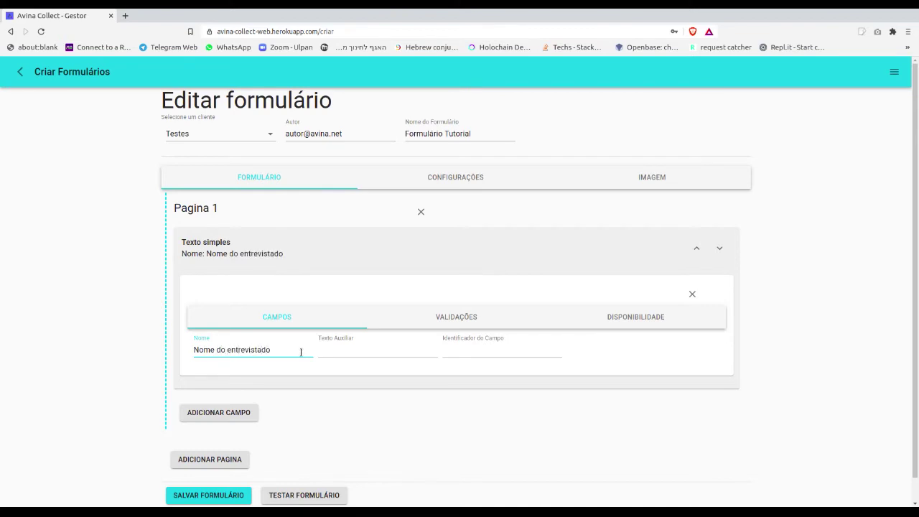
pyautogui.click(484, 352)
pyautogui.write('nome_do_entrevistado')
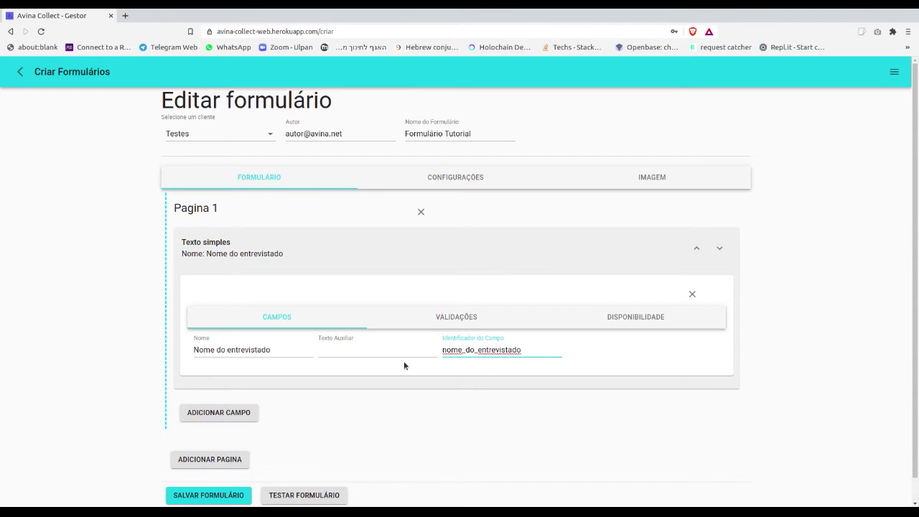
pyautogui.click(366, 350)
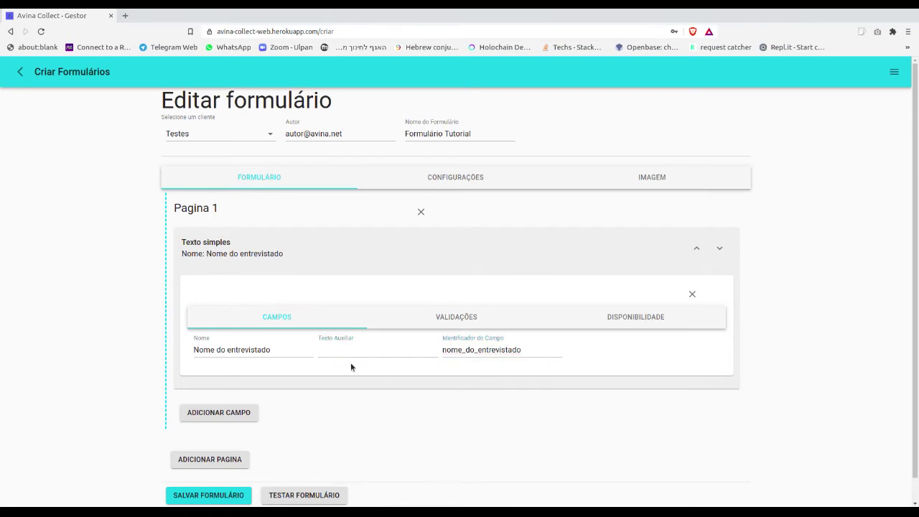
pyautogui.write('Digite')
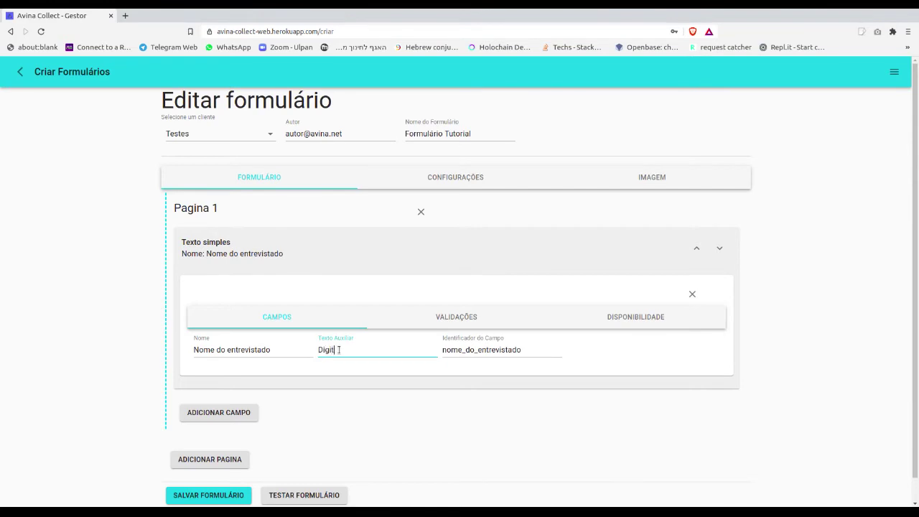
pyautogui.write('ome do entrevistado')
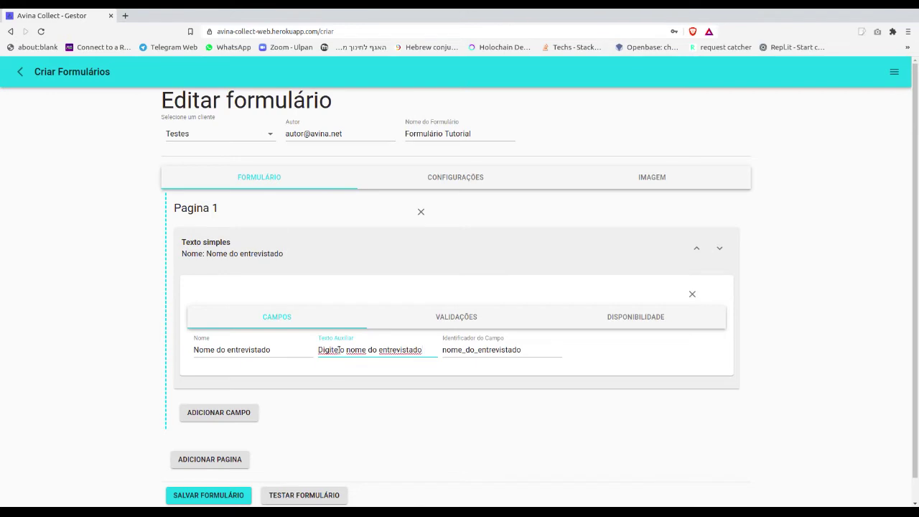
# Review the Requerido rule ('Você deve preencher este campo') and add a second field.
pyautogui.click(472, 317)
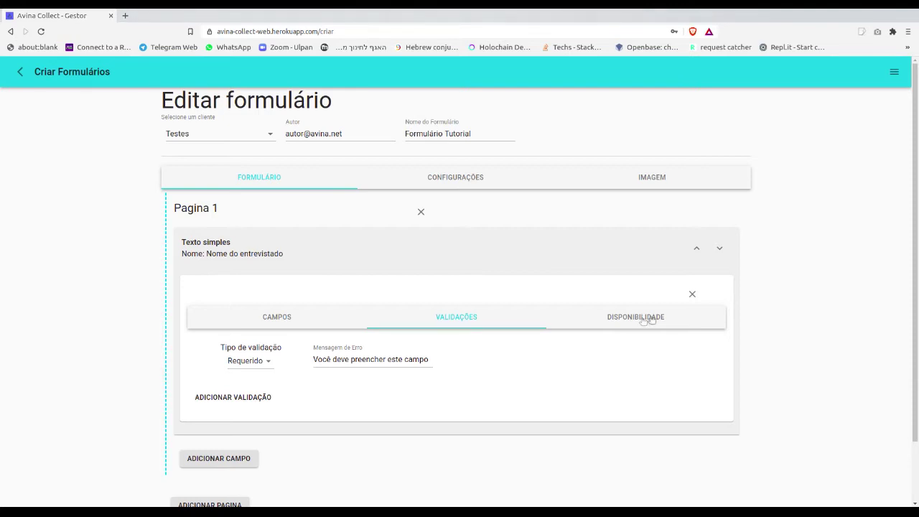
pyautogui.click(229, 458)
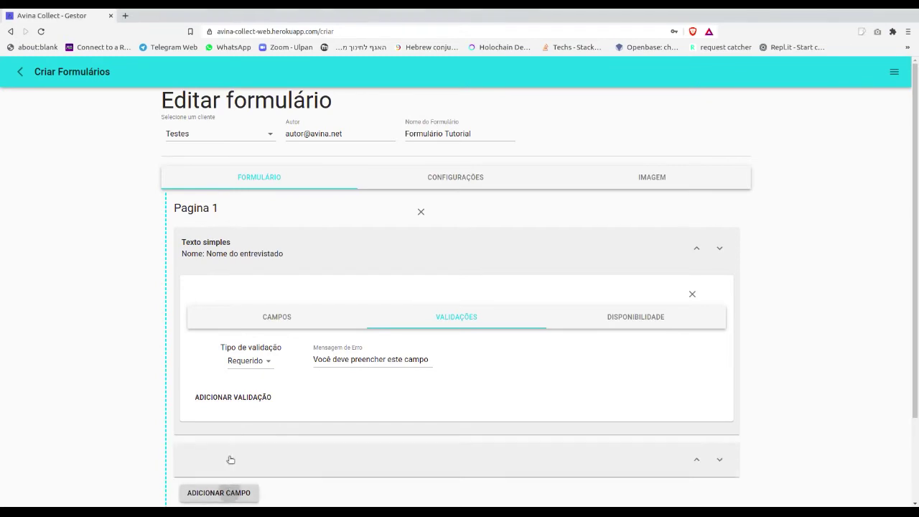
# Make the new field a Seleção única named 'Qual sua fruta preferida?' with generated identifier.
pyautogui.click(272, 343)
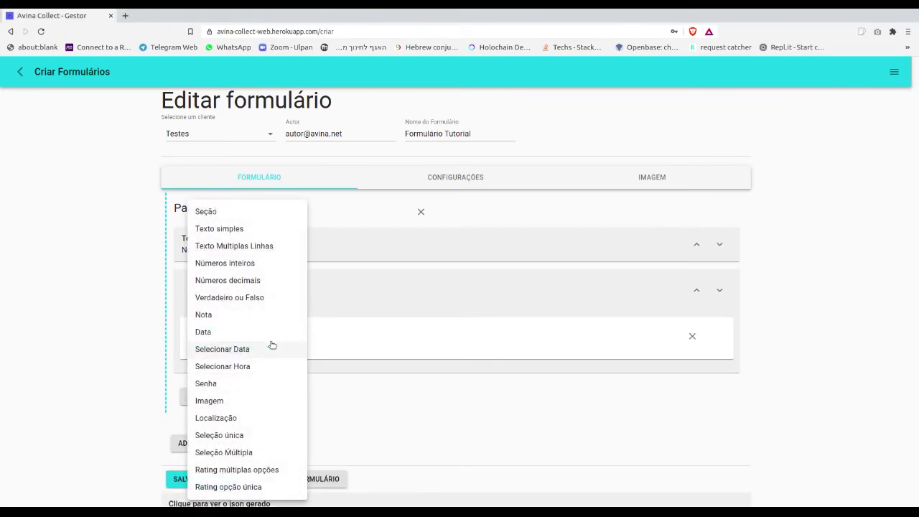
pyautogui.click(242, 435)
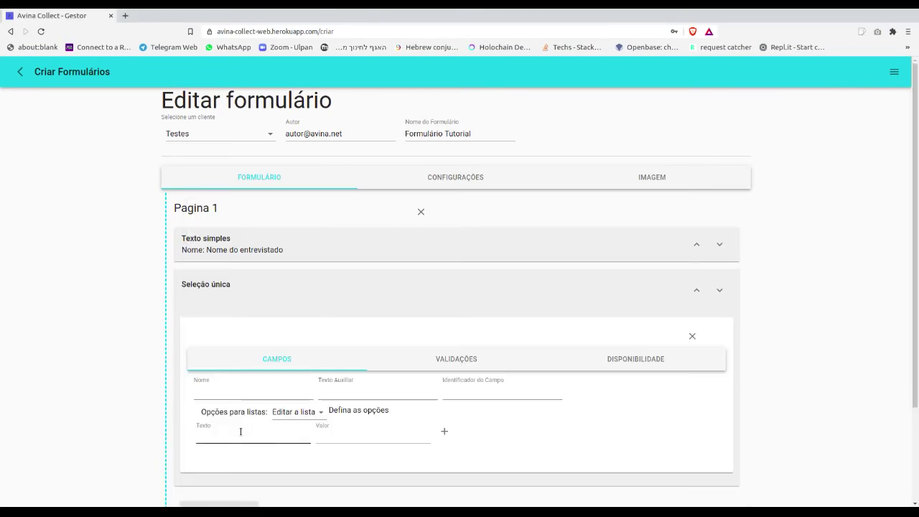
pyautogui.click(242, 391)
pyautogui.click(242, 390)
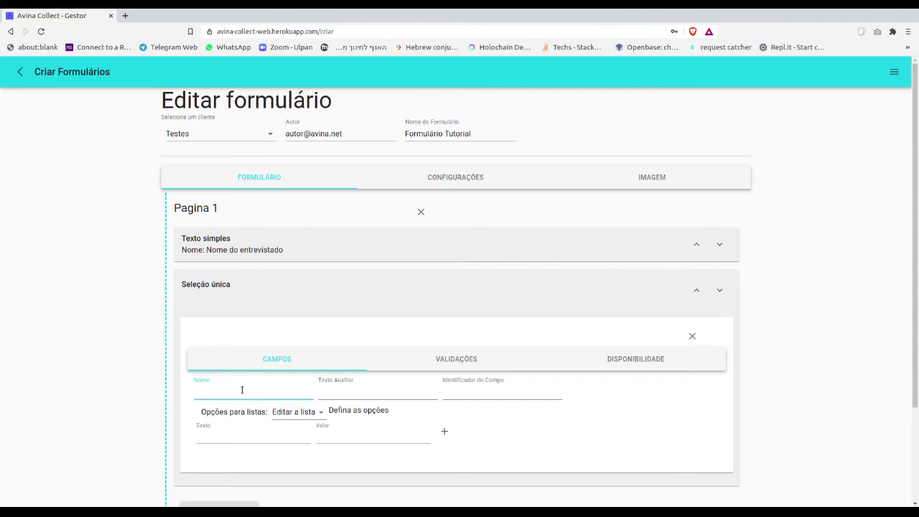
pyautogui.write('Qual sua fruta preferida?')
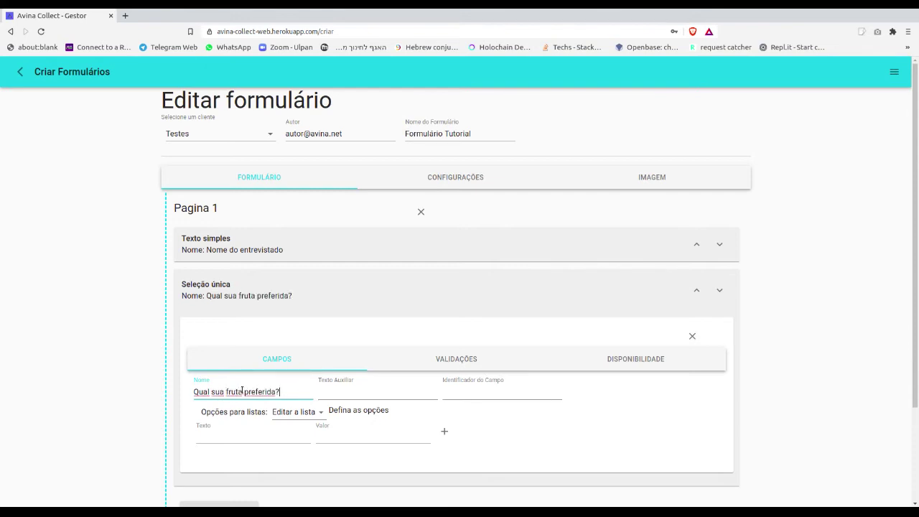
pyautogui.click(452, 390)
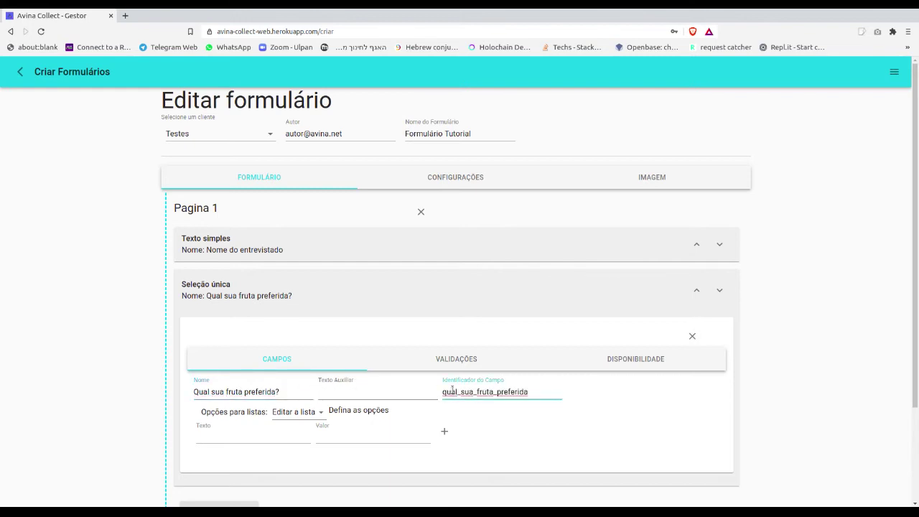
# Add answer options Maçã (value maca) and Laranja.
pyautogui.click(241, 433)
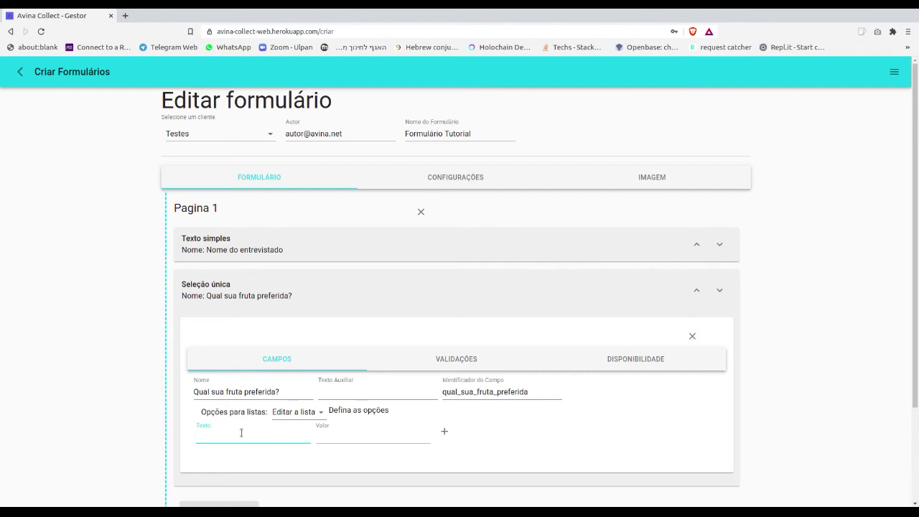
pyautogui.write('Maça')
pyautogui.press('BackSpace')
pyautogui.write('ã')
pyautogui.click(338, 435)
pyautogui.write('maca')
pyautogui.click(443, 431)
pyautogui.click(245, 463)
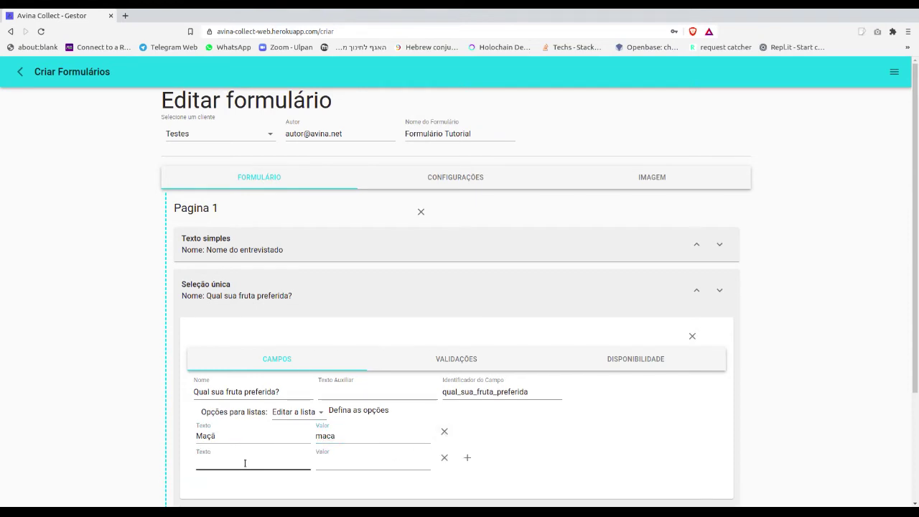
pyautogui.click(245, 463)
pyautogui.write('Laranja')
pyautogui.press('Tab')
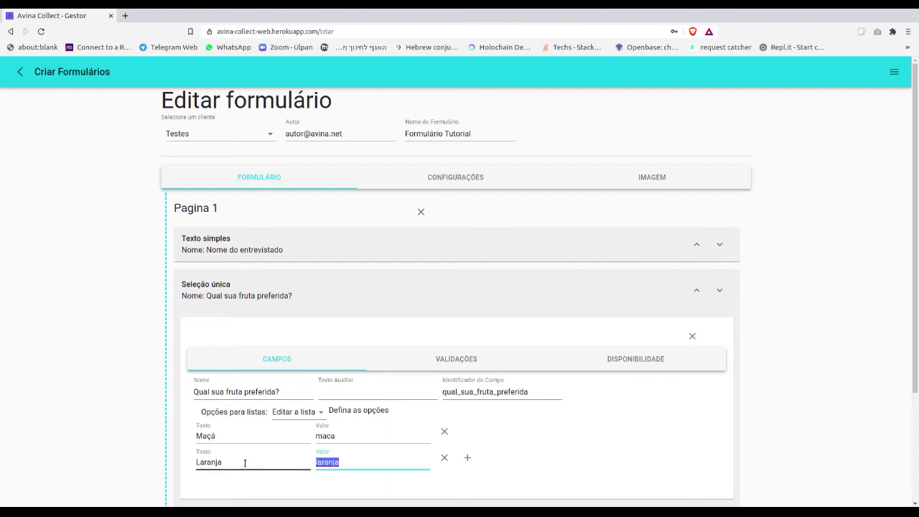
# Add a third option Outra with value outra and view the question's validation rules.
pyautogui.click(468, 458)
pyautogui.click(209, 488)
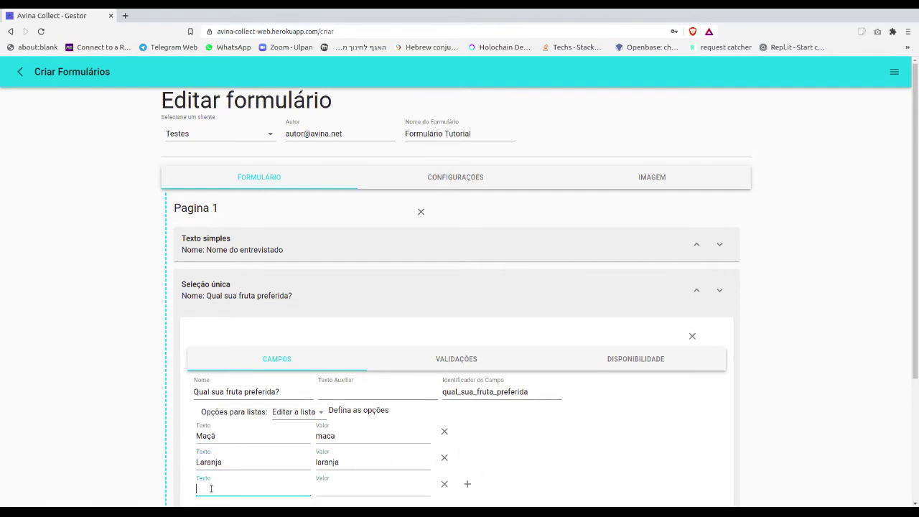
pyautogui.scroll(-3, 151, 419)
pyautogui.write('Outra')
pyautogui.click(368, 364)
pyautogui.write('outra')
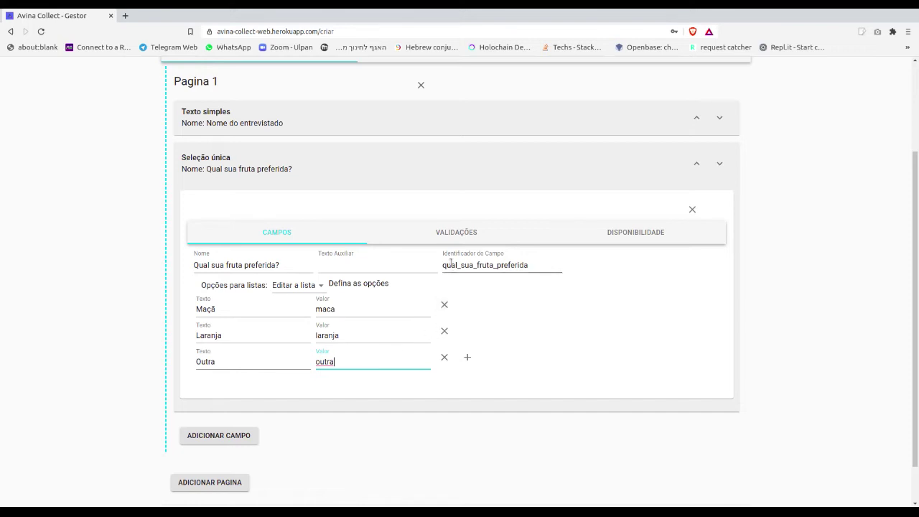
pyautogui.click(446, 233)
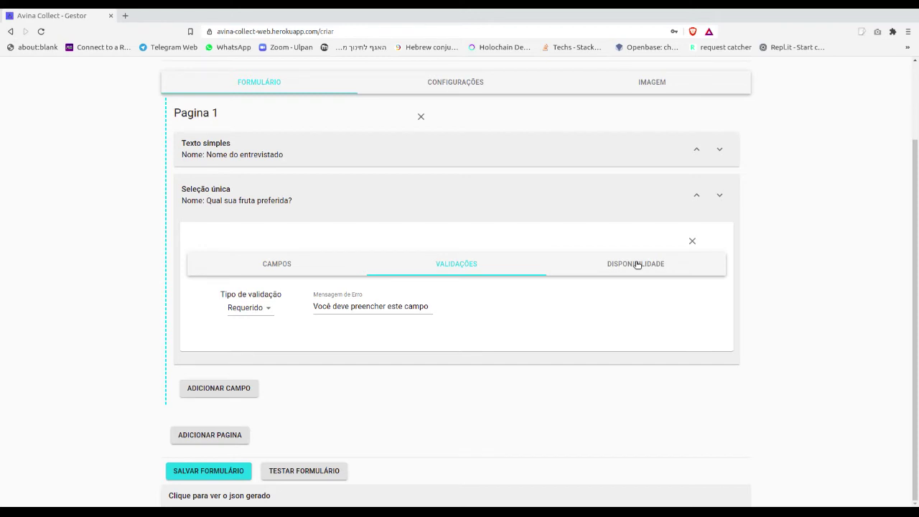
# Add a third Texto simples field to Pagina 1 named 'Qual fruta?'.
pyautogui.click(219, 387)
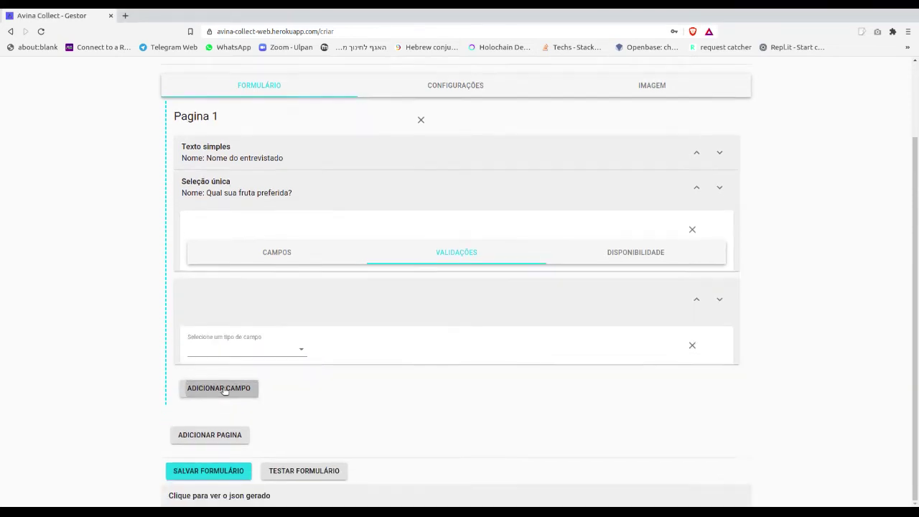
pyautogui.click(242, 336)
pyautogui.click(237, 229)
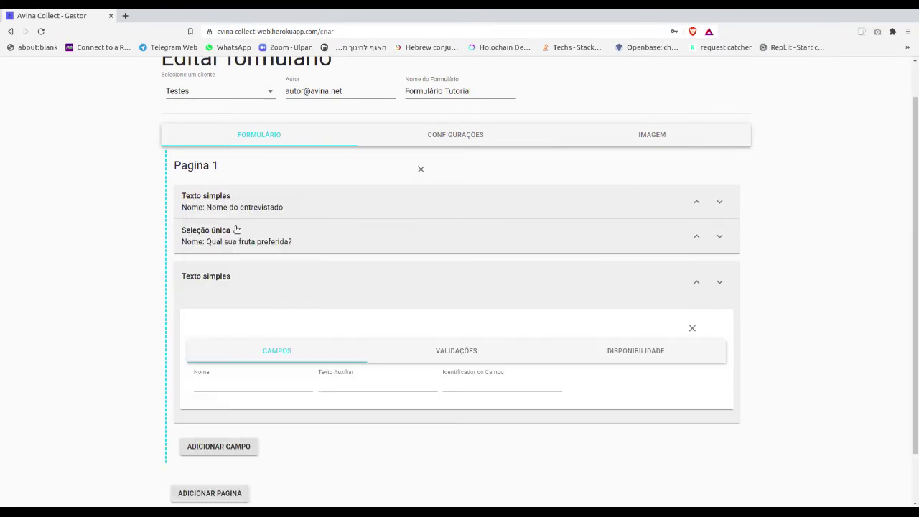
pyautogui.click(255, 384)
pyautogui.write('Qual fruta')
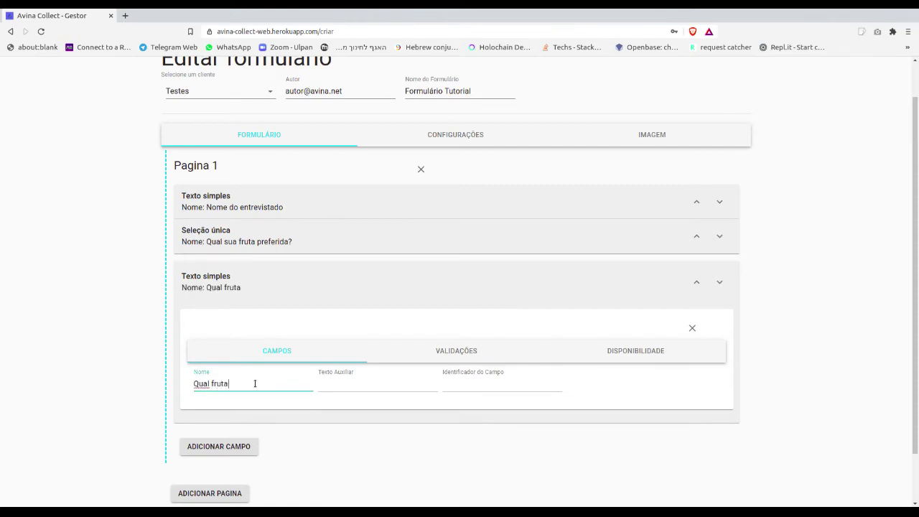
pyautogui.write('?')
# Add a Valor de campo availability condition: show only when 'Qual sua fruta preferida?' equals outra.
pyautogui.click(631, 352)
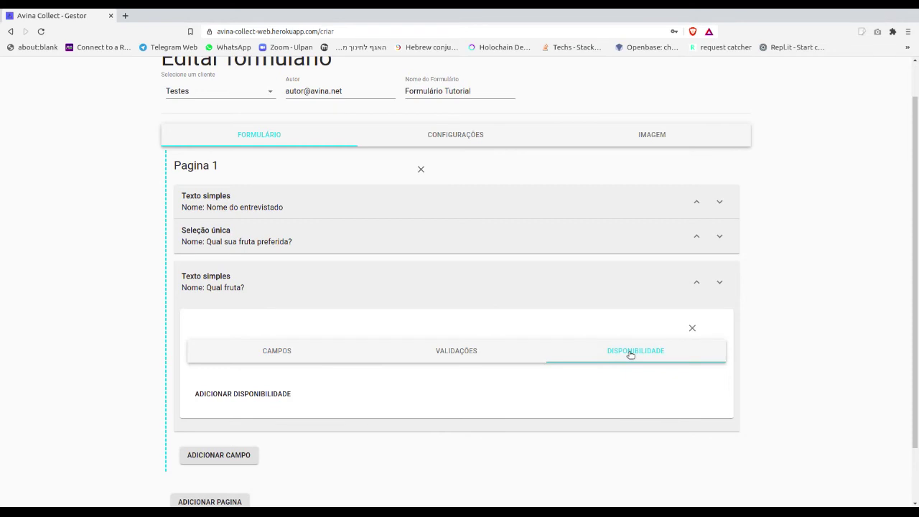
pyautogui.click(258, 394)
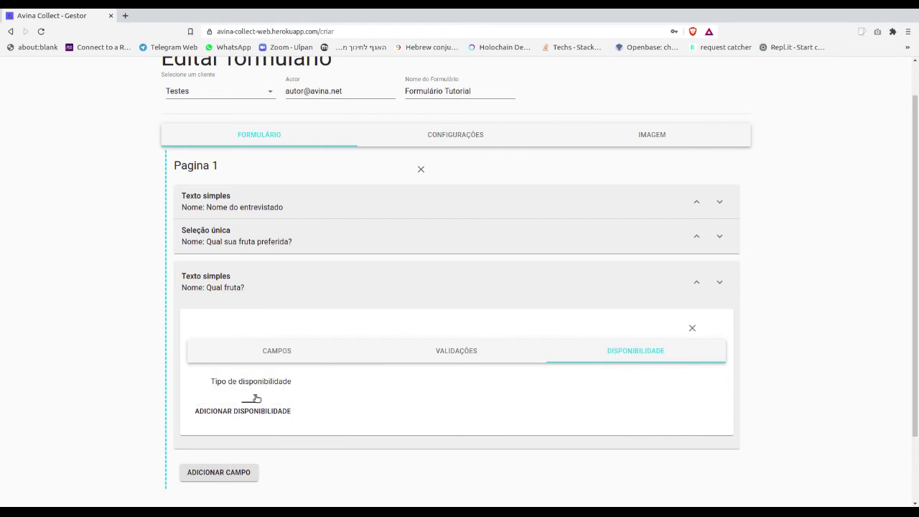
pyautogui.click(257, 398)
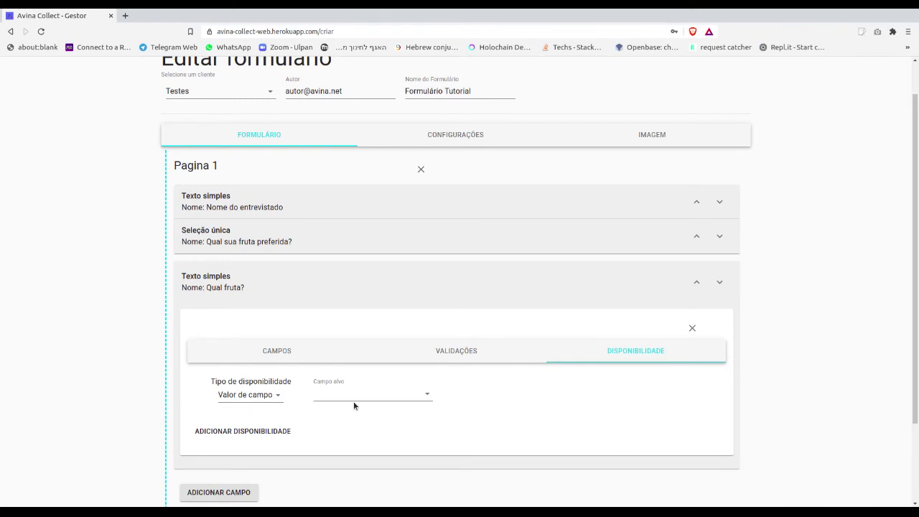
pyautogui.click(355, 399)
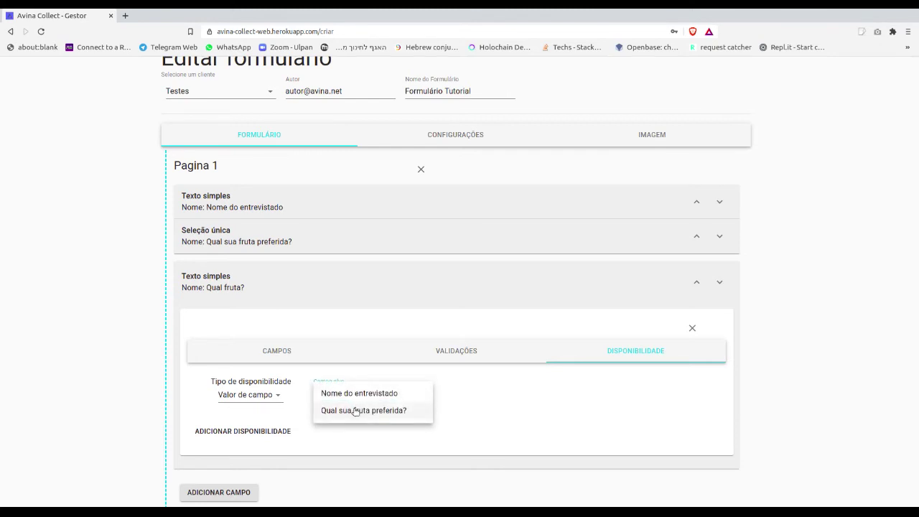
pyautogui.click(356, 411)
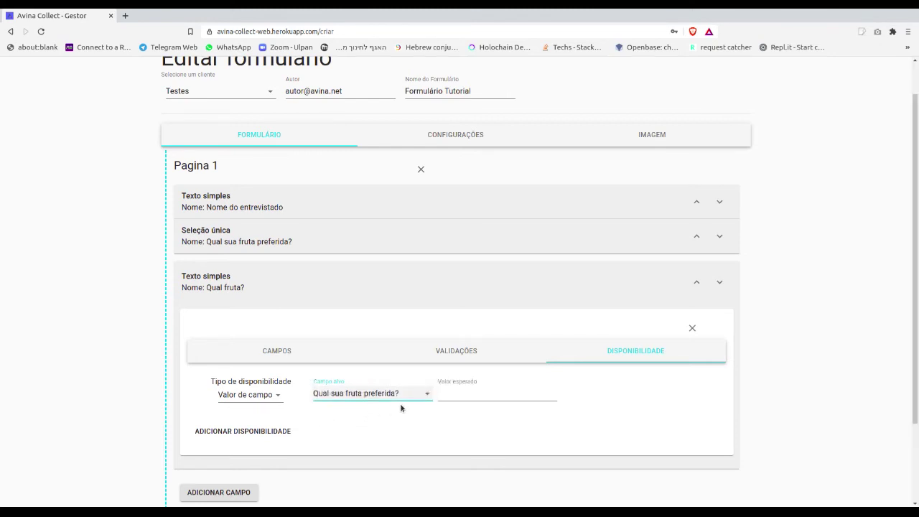
pyautogui.click(466, 397)
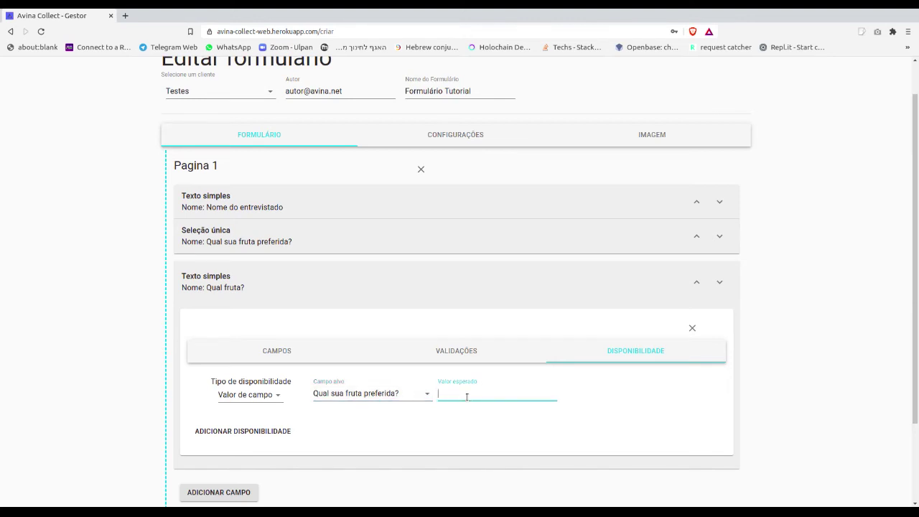
pyautogui.write('outra')
pyautogui.click(290, 350)
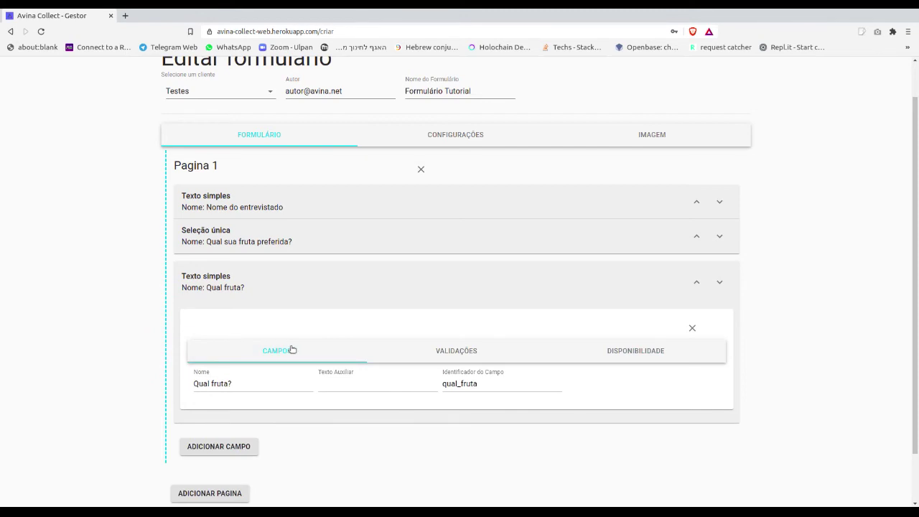
pyautogui.scroll(-1, 292, 350)
# Save the form, open its test preview, and submit it empty to check validation.
pyautogui.click(213, 472)
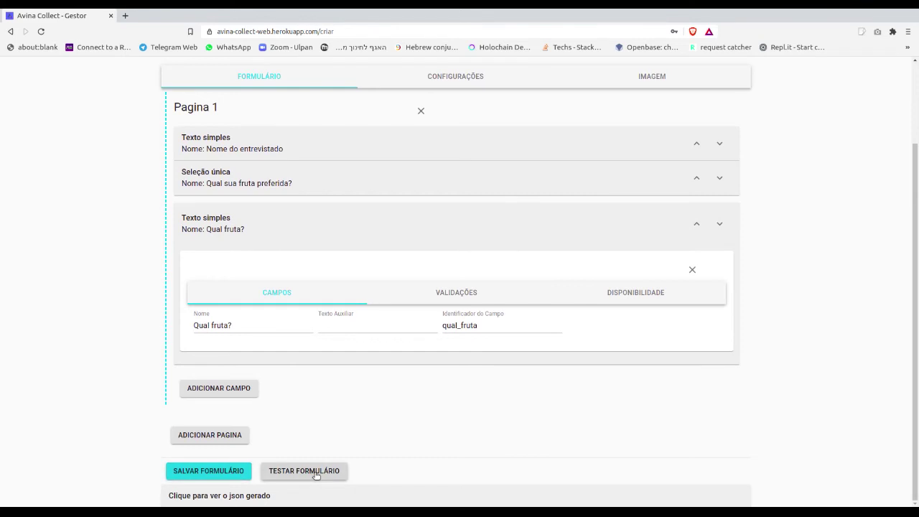
pyautogui.click(316, 472)
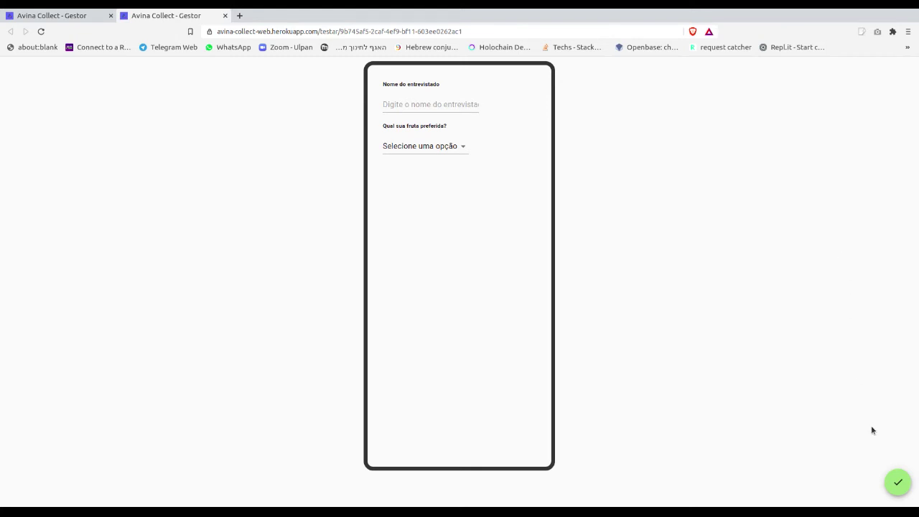
pyautogui.click(898, 486)
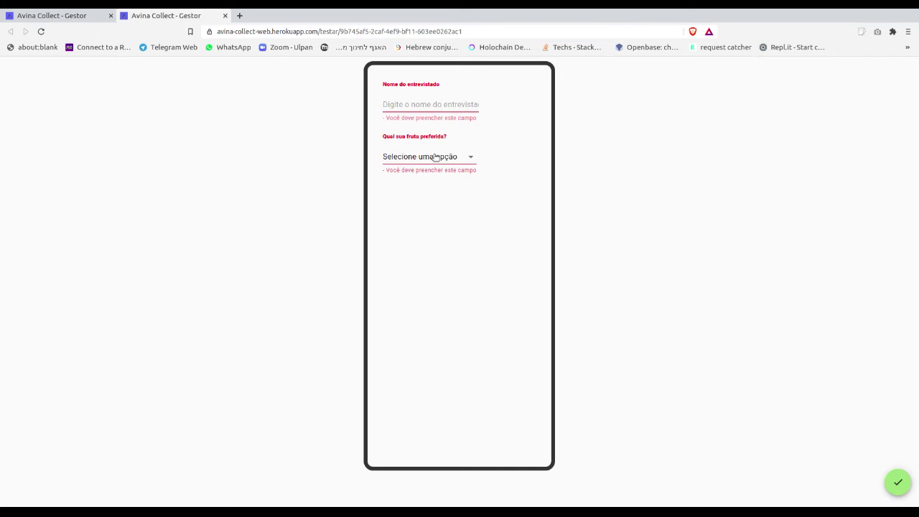
# Try fruit answers Maçã, Laranja and Outra, confirming Outra reveals 'Qual fruta?'.
pyautogui.click(436, 157)
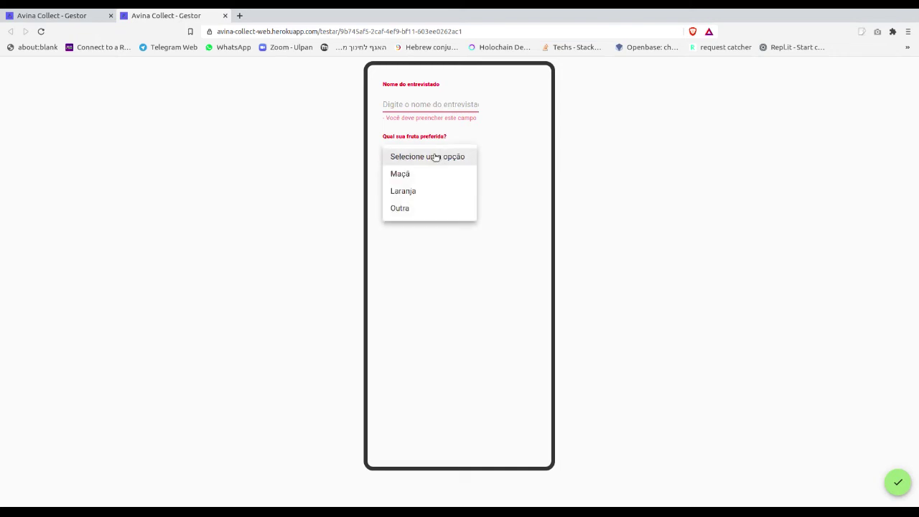
pyautogui.click(427, 173)
pyautogui.click(431, 156)
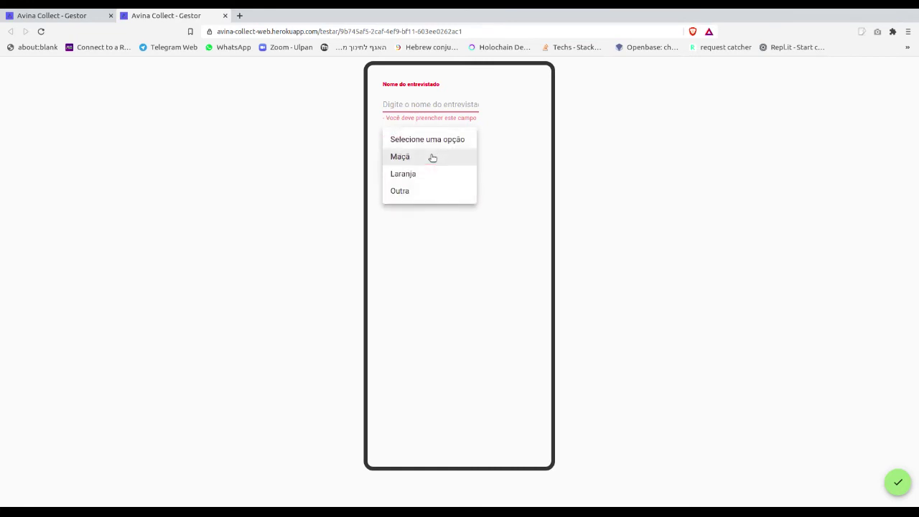
pyautogui.click(424, 173)
pyautogui.click(430, 157)
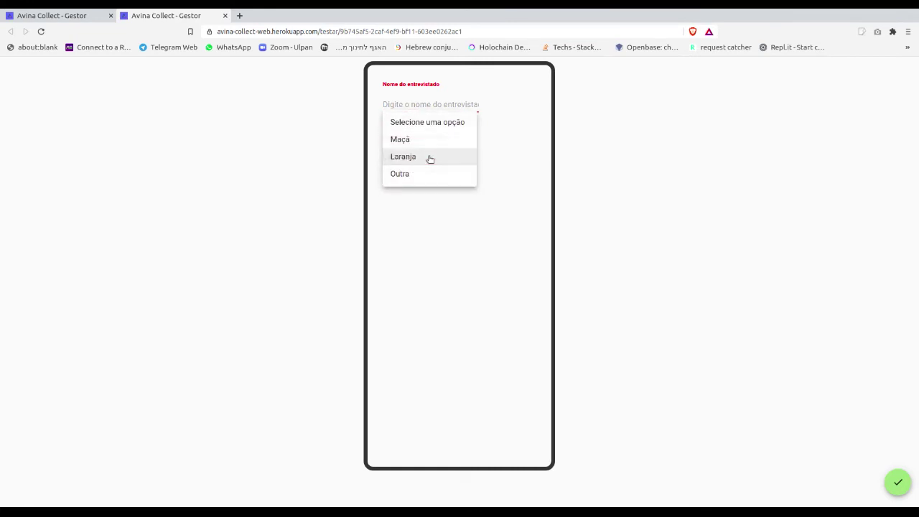
pyautogui.click(425, 173)
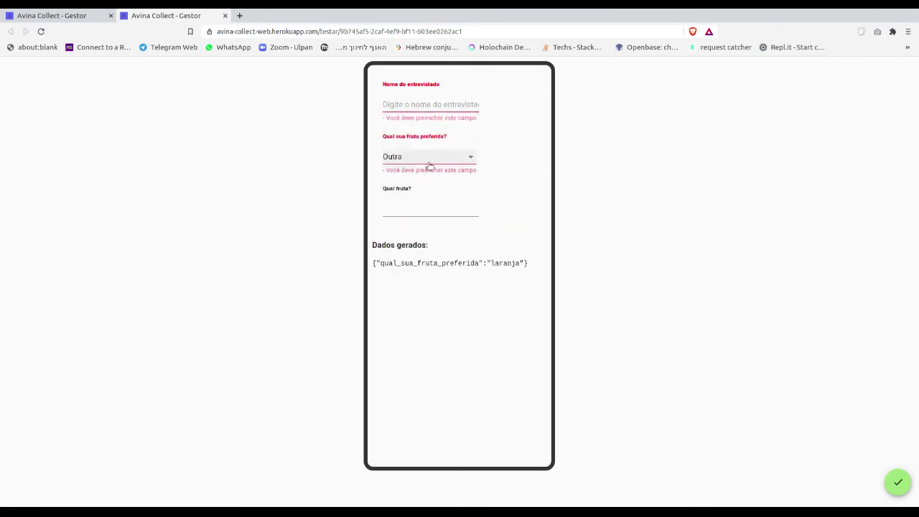
pyautogui.click(426, 158)
pyautogui.click(428, 147)
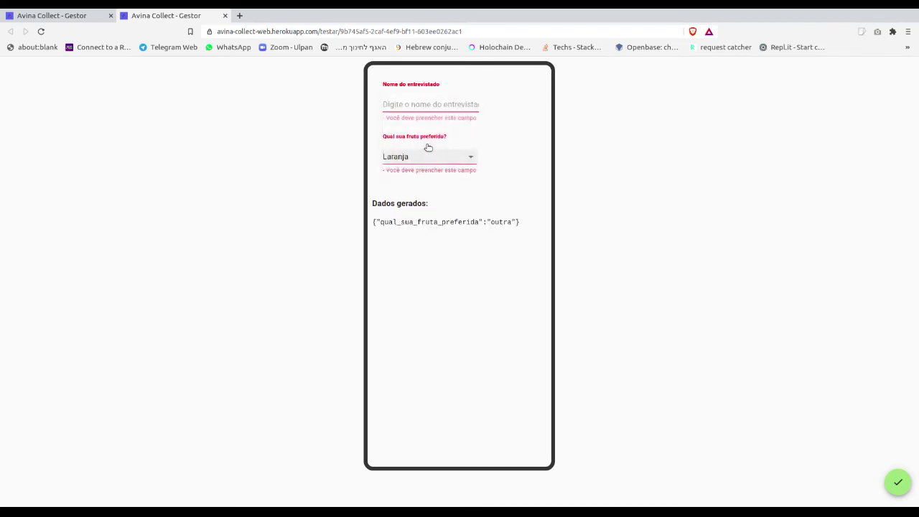
pyautogui.click(425, 157)
pyautogui.click(421, 175)
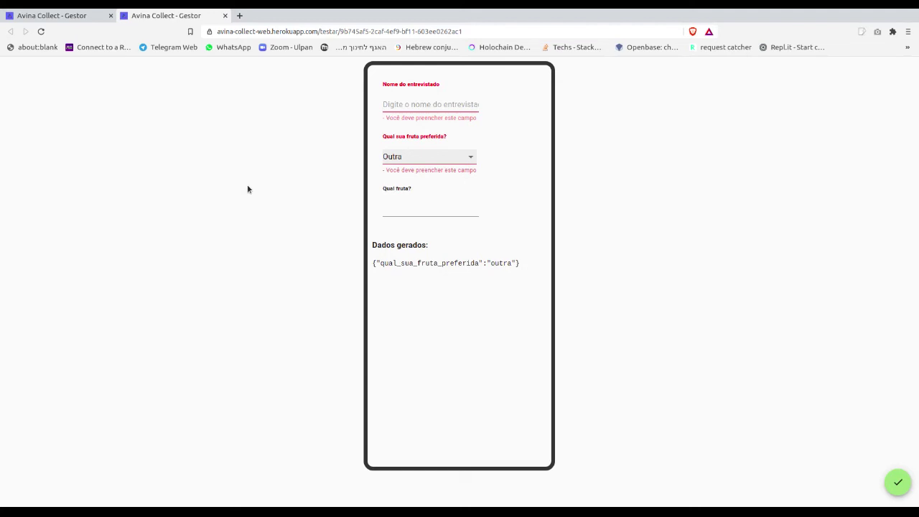
# Close the test preview and add an empty second page, Pagina 2, to the form.
pyautogui.click(225, 15)
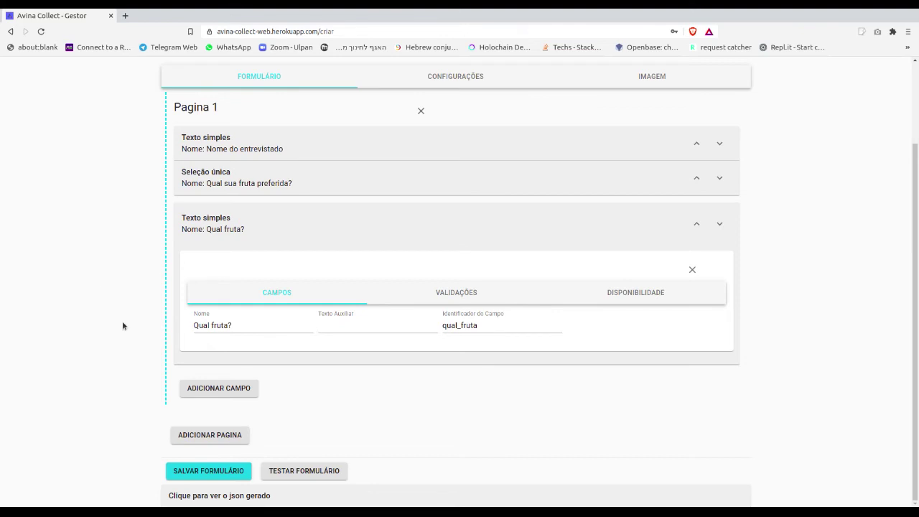
pyautogui.click(223, 438)
pyautogui.scroll(-2, 391, 414)
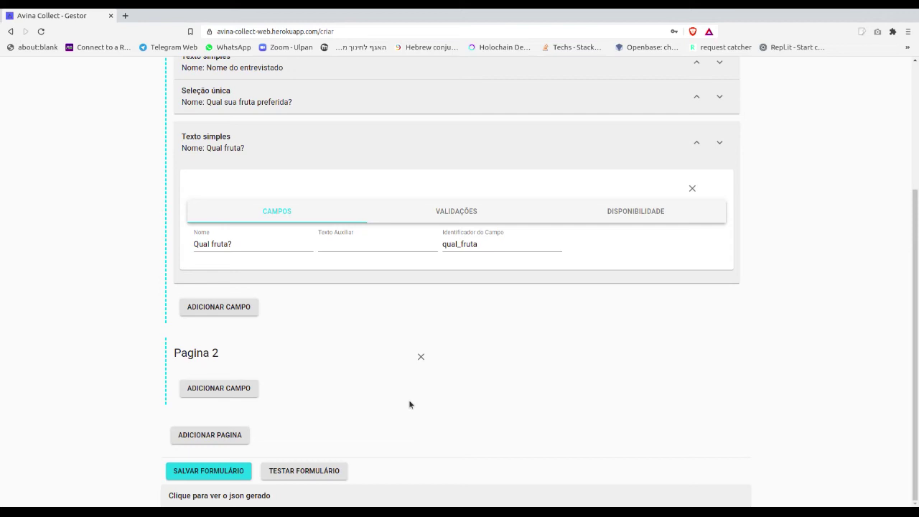
# Add a section to page 2 named 'Filhos' with identifier 'filhos'.
pyautogui.click(207, 389)
pyautogui.scroll(-3, 232, 429)
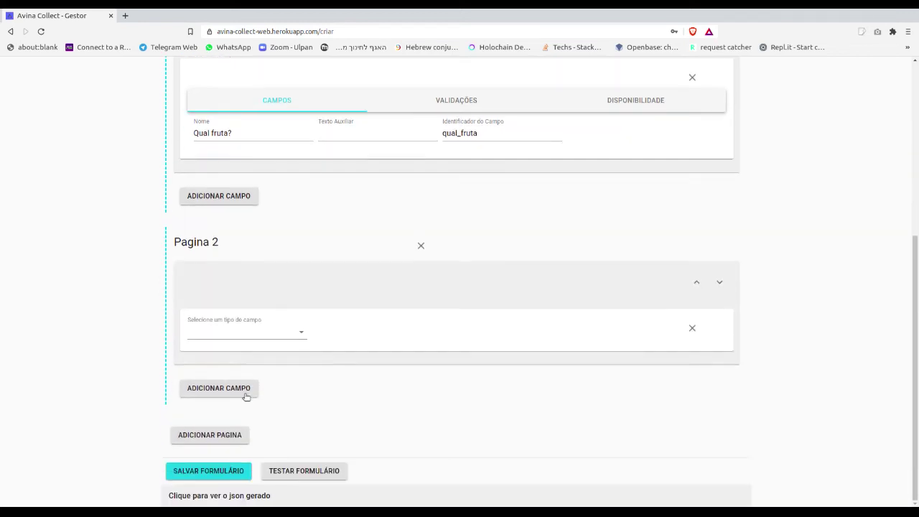
pyautogui.click(254, 333)
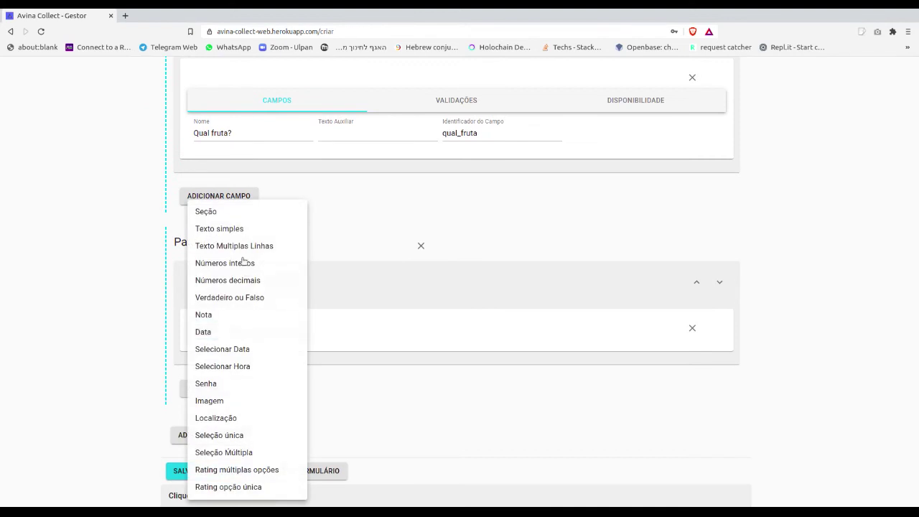
pyautogui.click(228, 212)
pyautogui.click(244, 347)
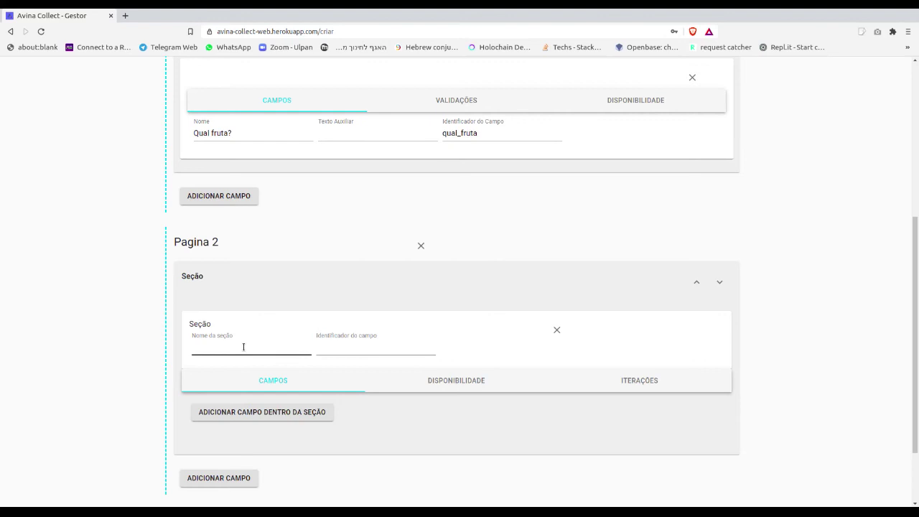
pyautogui.click(243, 347)
pyautogui.write('Filhos')
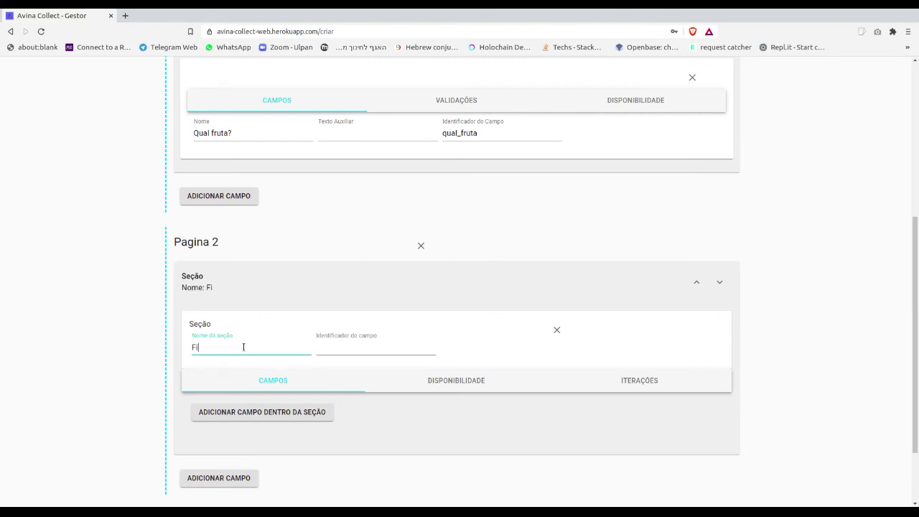
pyautogui.click(340, 348)
pyautogui.write('filhos')
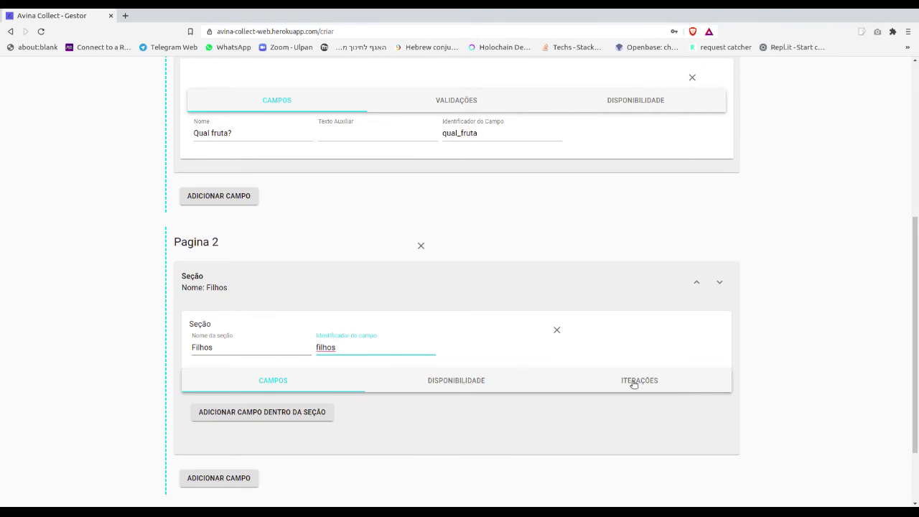
# Give the Filhos section an iteration setting of 'Iterações livres' and return to its fields.
pyautogui.click(634, 384)
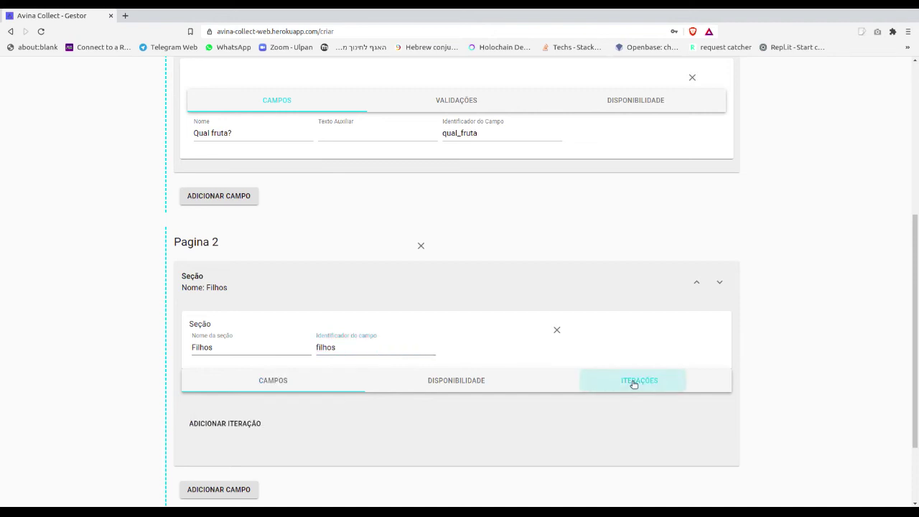
pyautogui.click(248, 424)
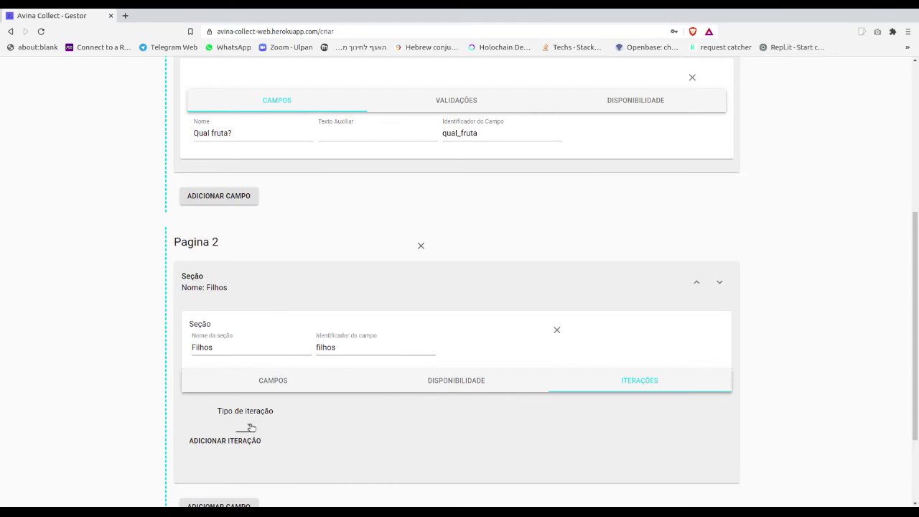
pyautogui.click(249, 427)
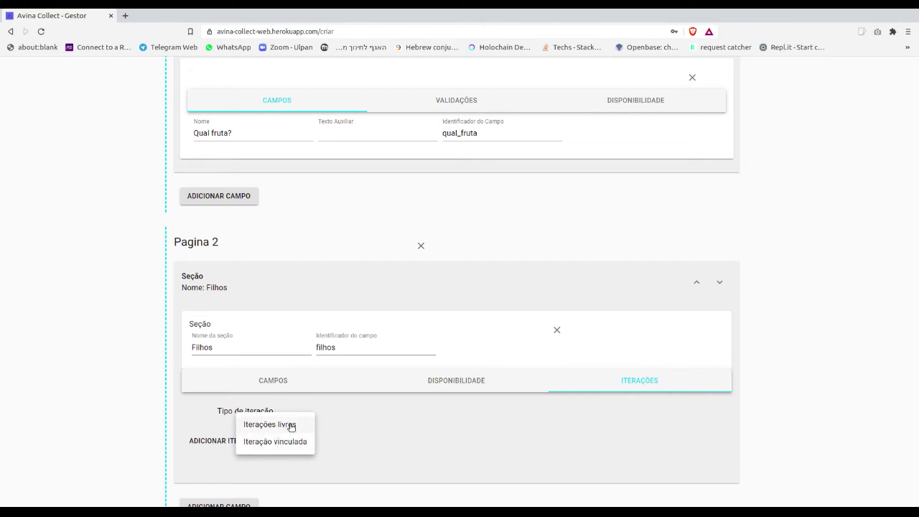
pyautogui.click(284, 425)
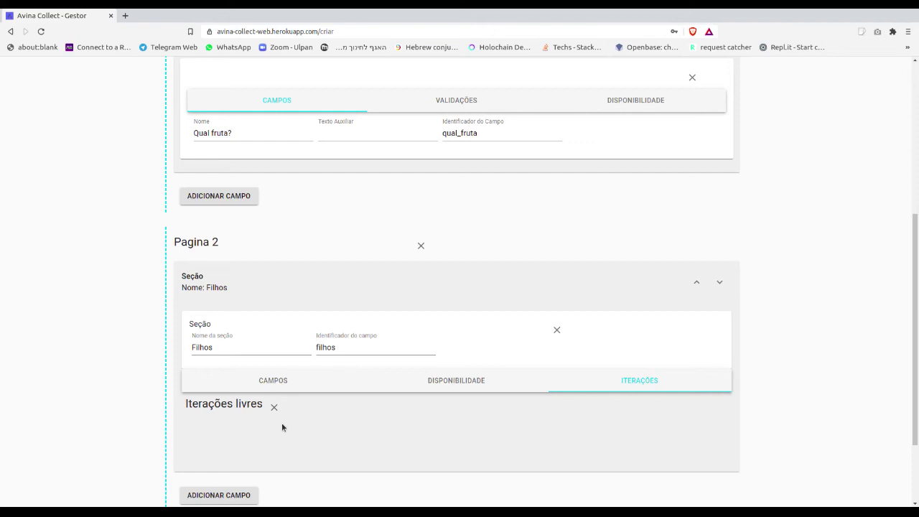
pyautogui.click(282, 381)
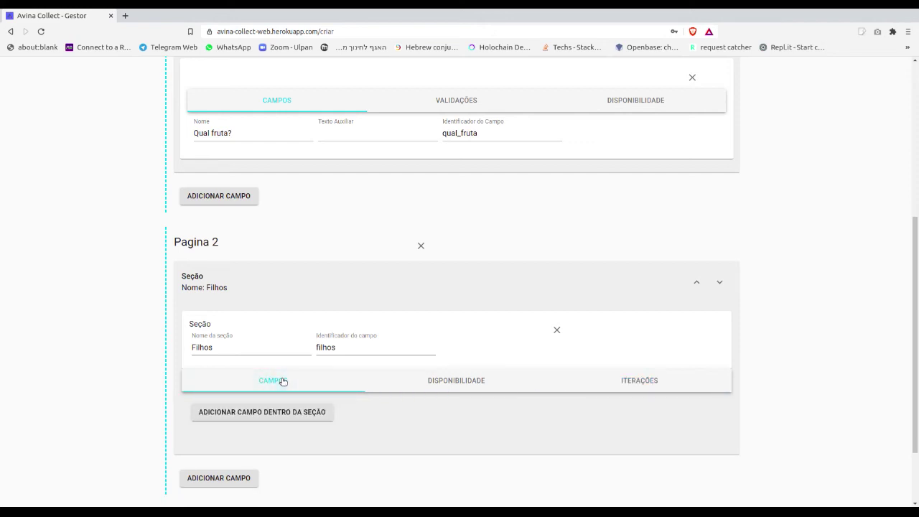
# Add a Texto simples field named 'Nome' inside the Filhos section.
pyautogui.click(286, 412)
pyautogui.click(275, 466)
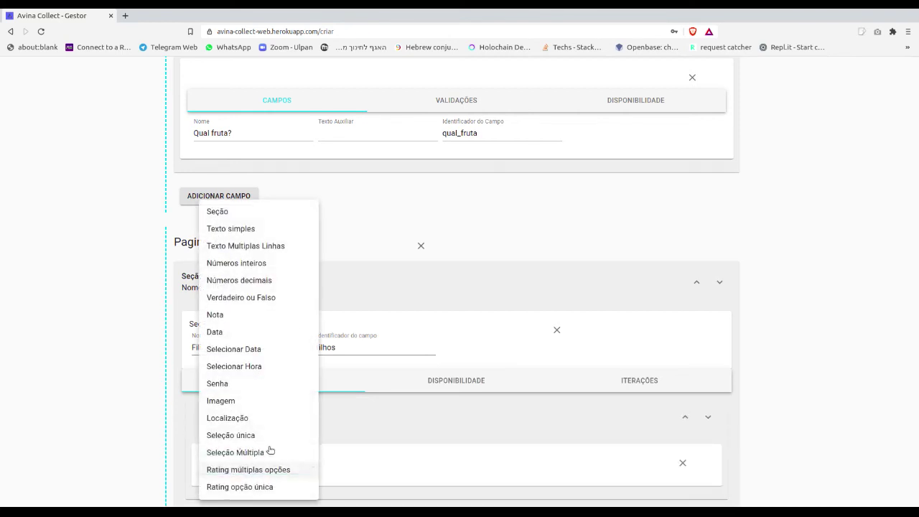
pyautogui.click(248, 228)
pyautogui.scroll(-2, 330, 442)
pyautogui.click(283, 363)
pyautogui.click(283, 363)
pyautogui.write('Nome')
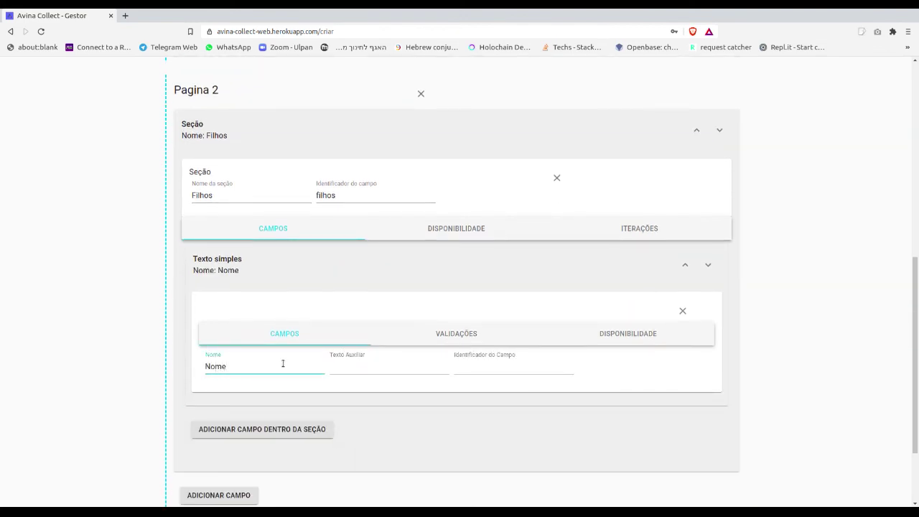
pyautogui.click(455, 370)
# Add a Números inteiros field named 'Idade' to Filhos, then save the form.
pyautogui.click(248, 431)
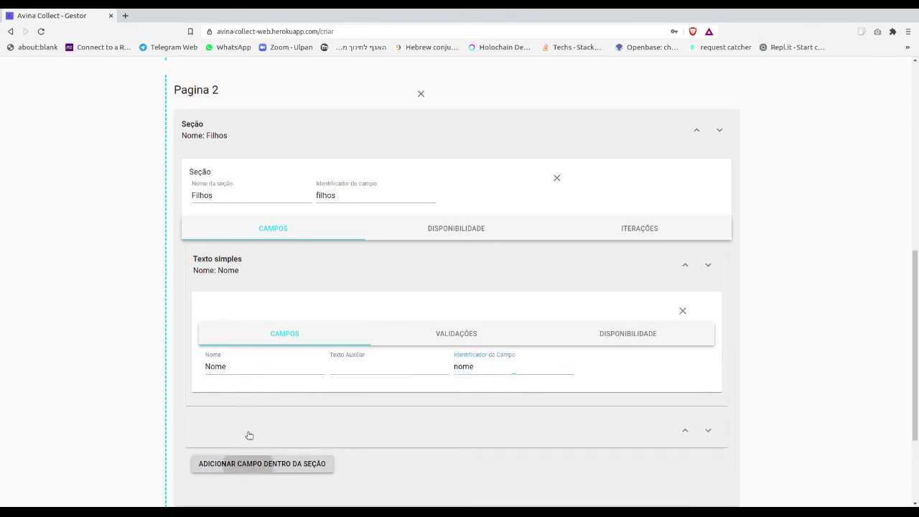
pyautogui.click(232, 362)
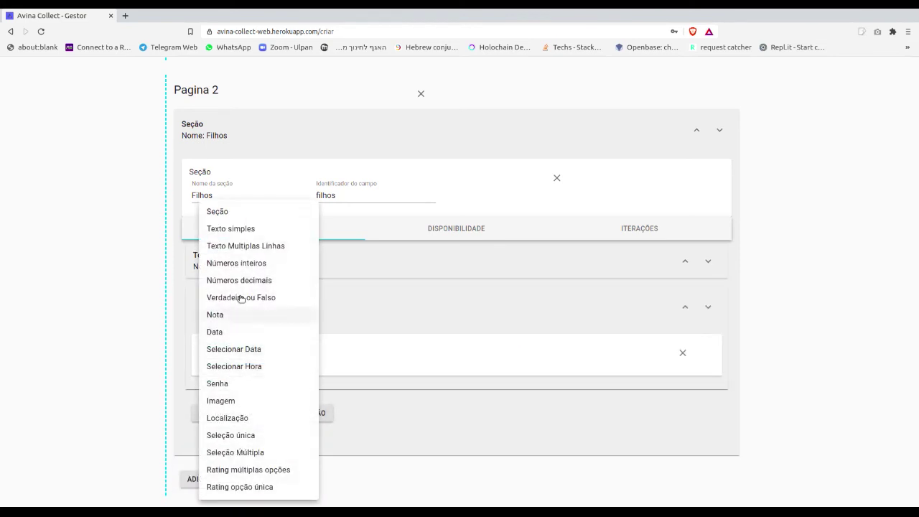
pyautogui.click(245, 264)
pyautogui.click(238, 409)
pyautogui.write('Idade')
pyautogui.click(523, 409)
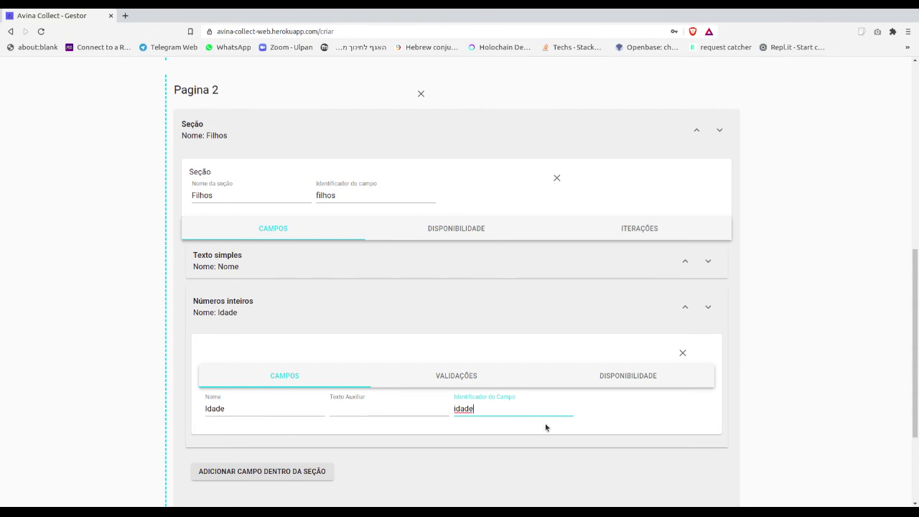
pyautogui.click(779, 320)
pyautogui.scroll(-3, 779, 320)
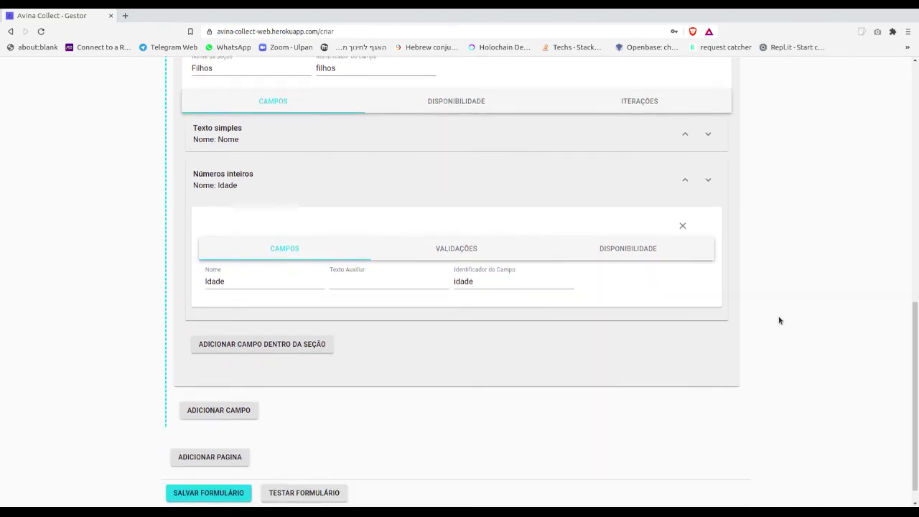
pyautogui.click(220, 473)
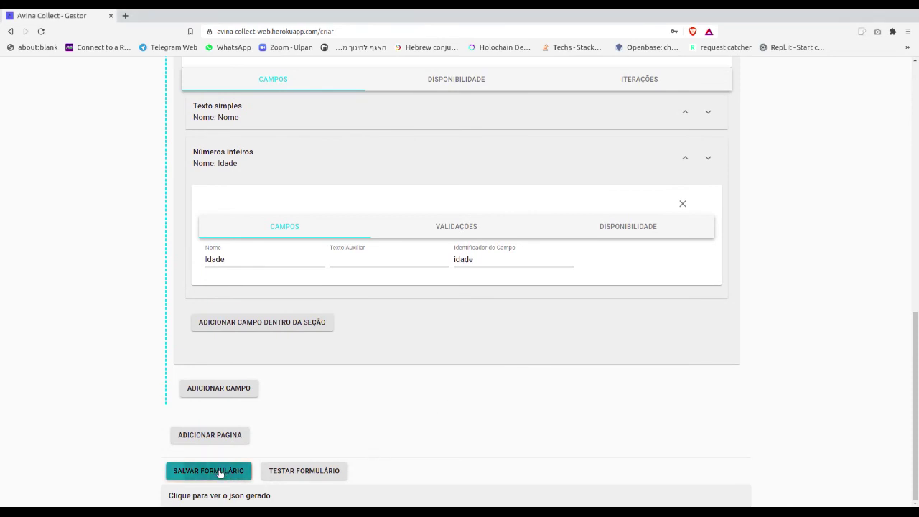
pyautogui.click(305, 470)
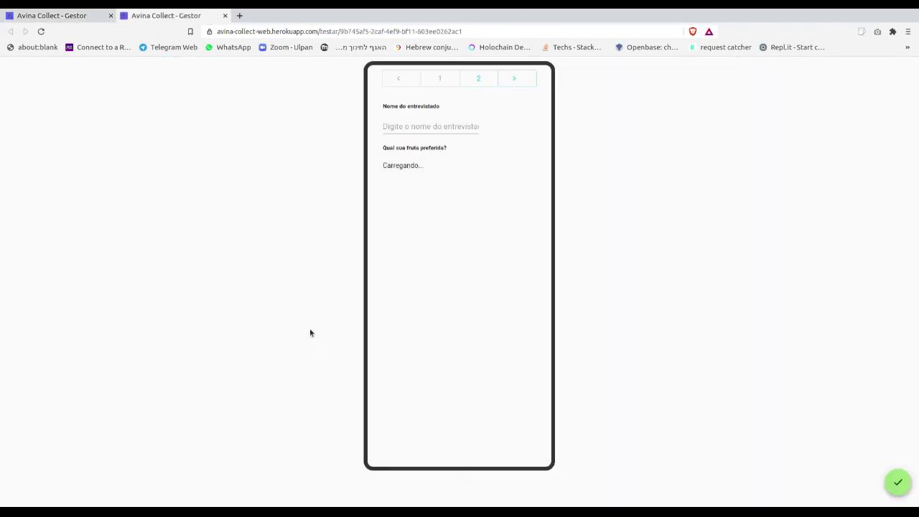
pyautogui.click(473, 81)
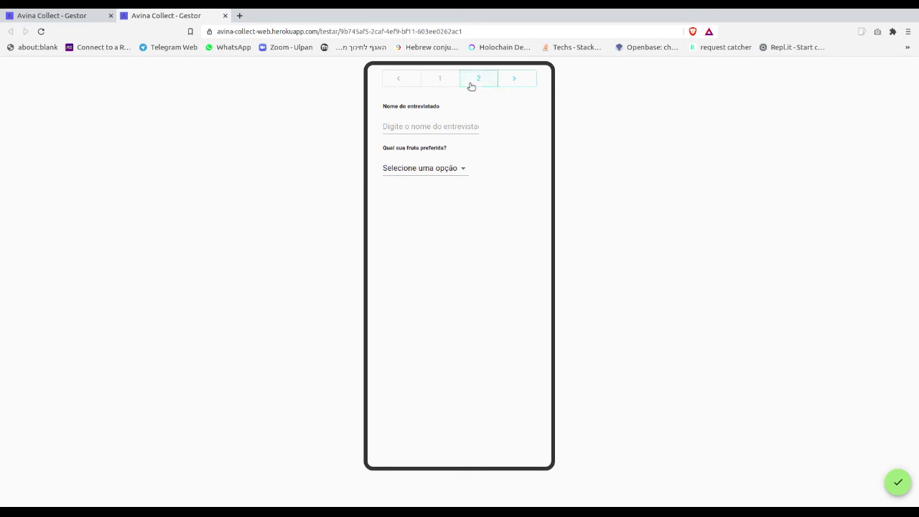
pyautogui.click(445, 80)
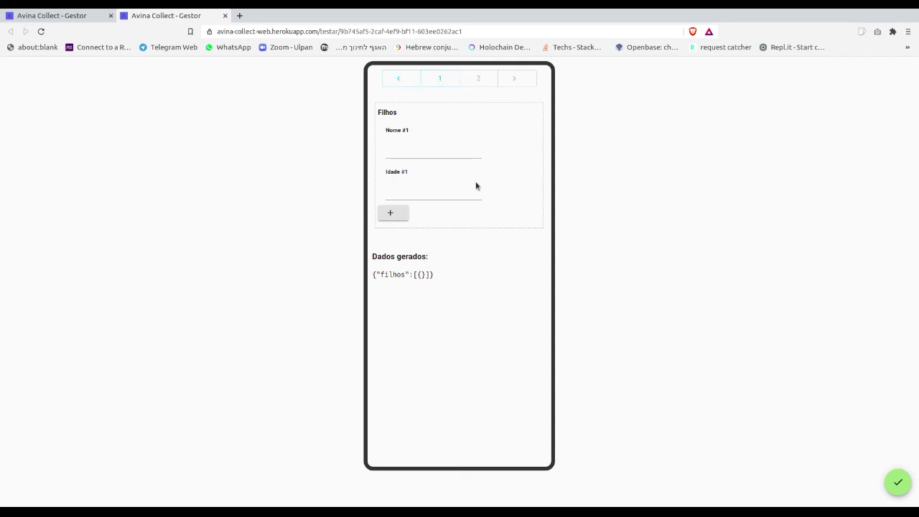
pyautogui.click(393, 214)
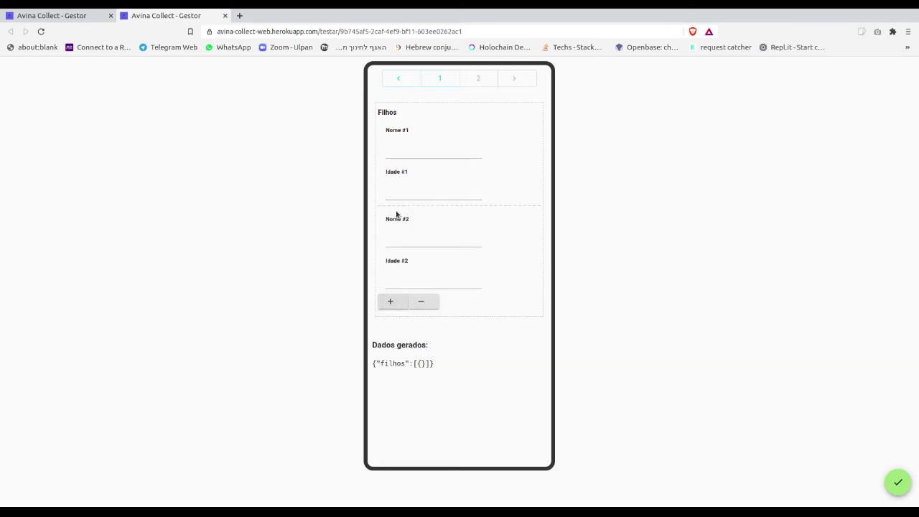
pyautogui.click(394, 301)
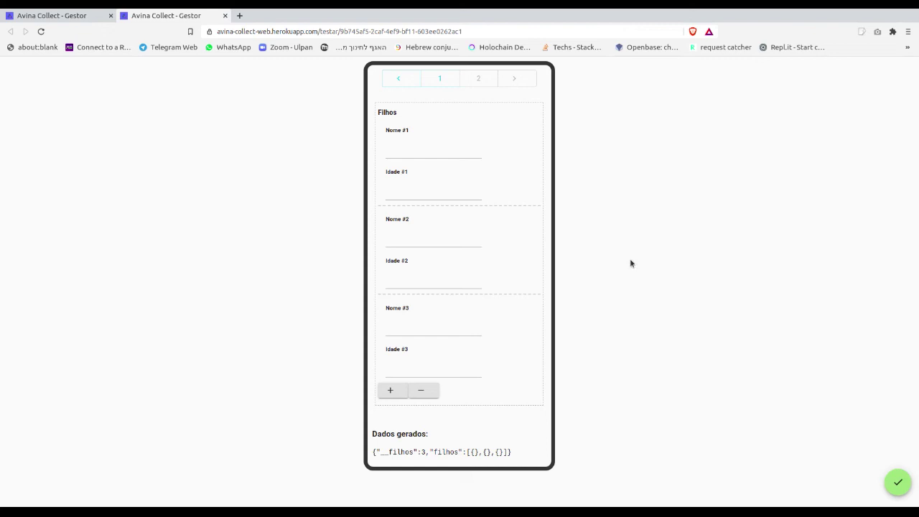
pyautogui.click(224, 16)
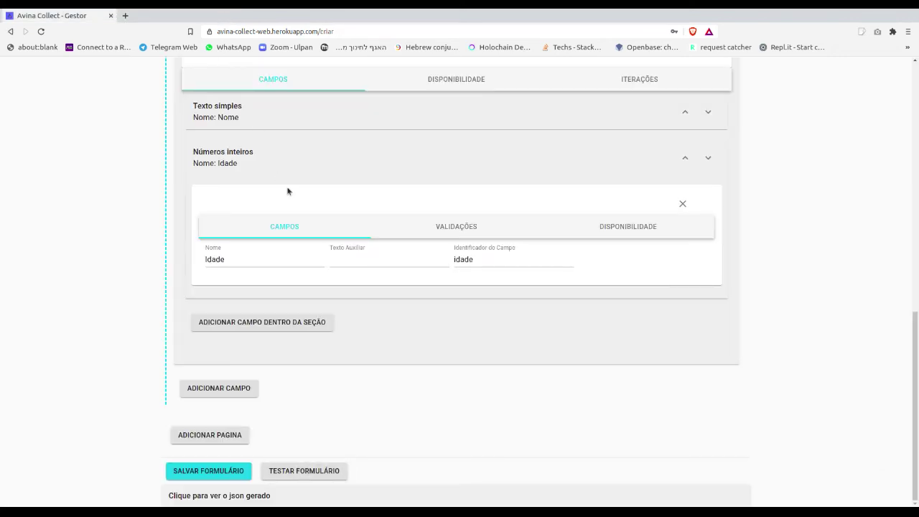
# Show the form's Configurações, with the Ocioso save strategy and 2000 ms wait time.
pyautogui.moveTo(916, 400); pyautogui.dragTo(906, 147)
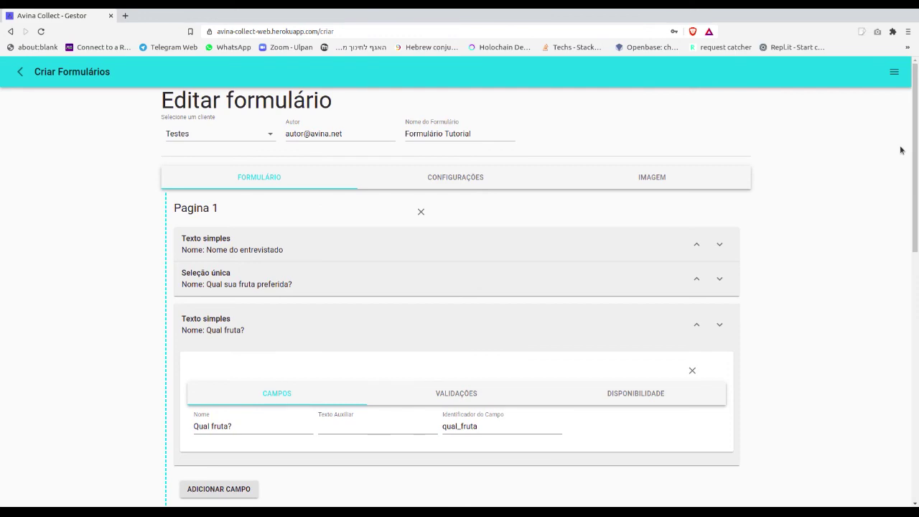
pyautogui.click(462, 178)
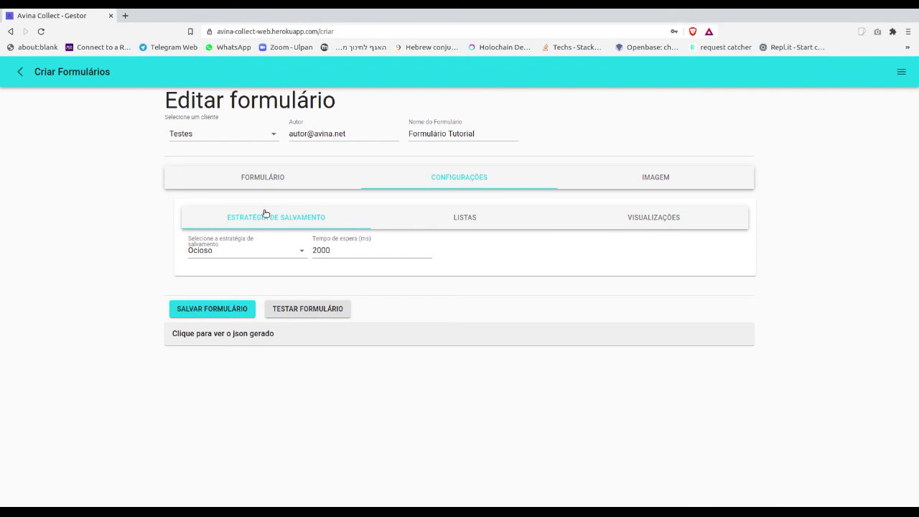
# Keep Ocioso as the save strategy, check the 2000 ms wait time, then view LISTAS.
pyautogui.click(303, 254)
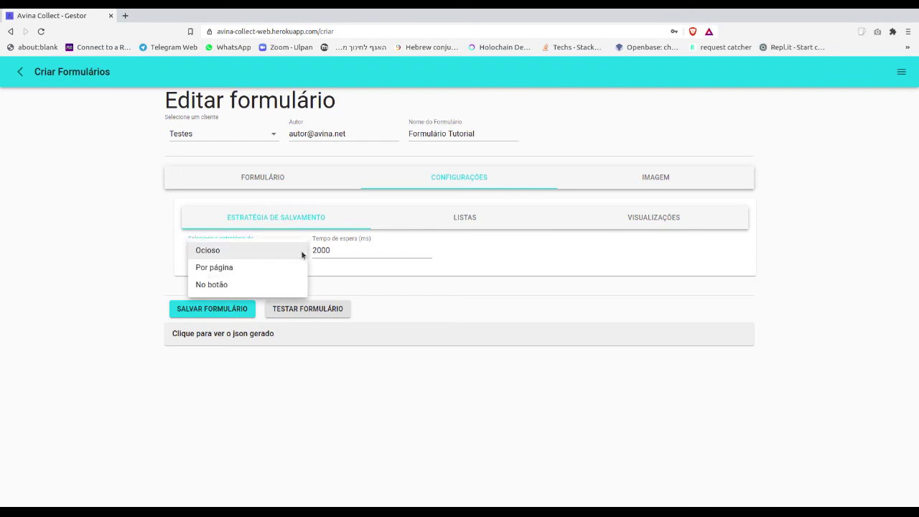
pyautogui.click(301, 253)
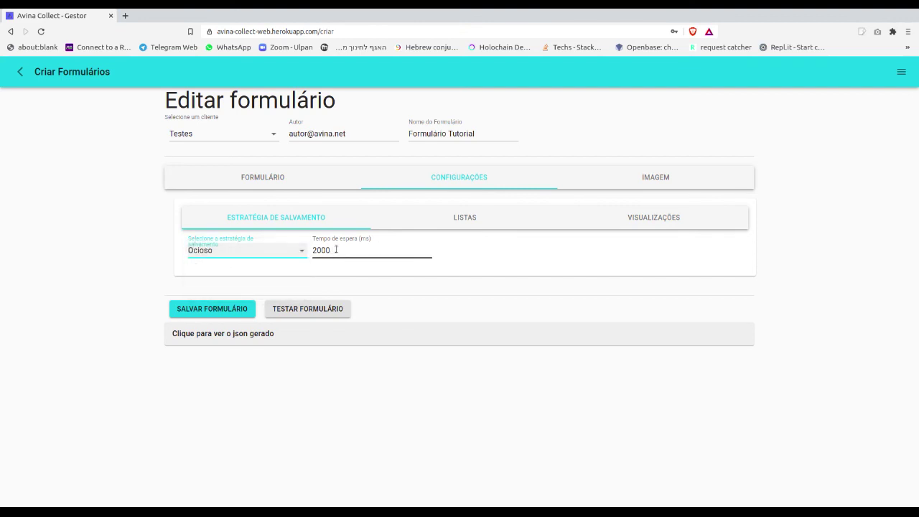
pyautogui.click(341, 251)
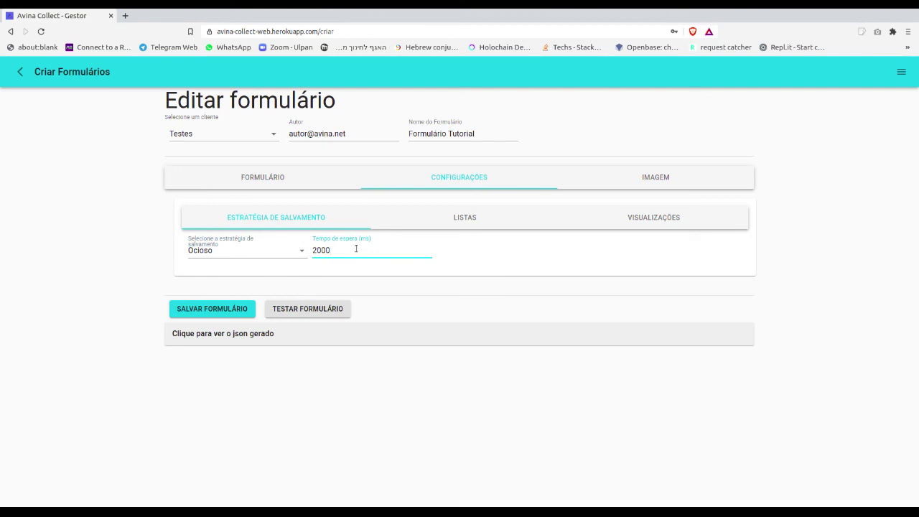
pyautogui.click(458, 218)
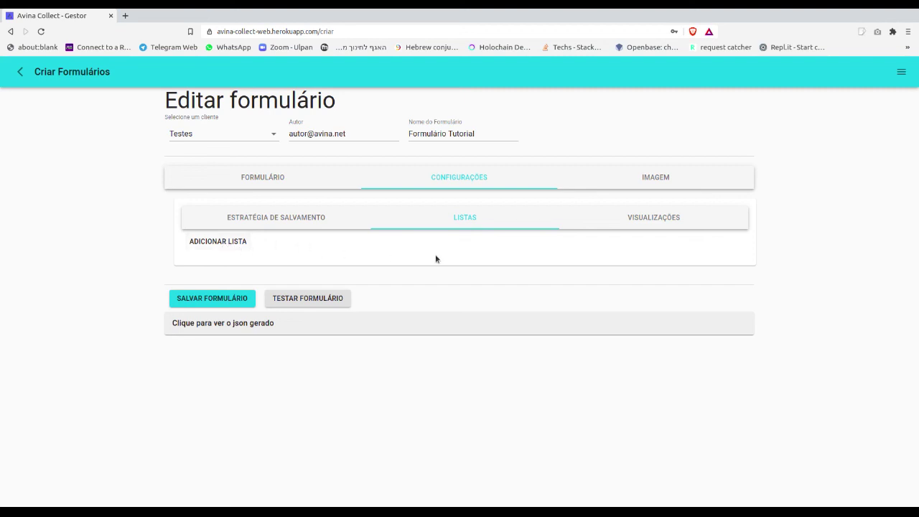
# Add a visualization with no type chosen, then go back to the Formulário tab.
pyautogui.click(647, 218)
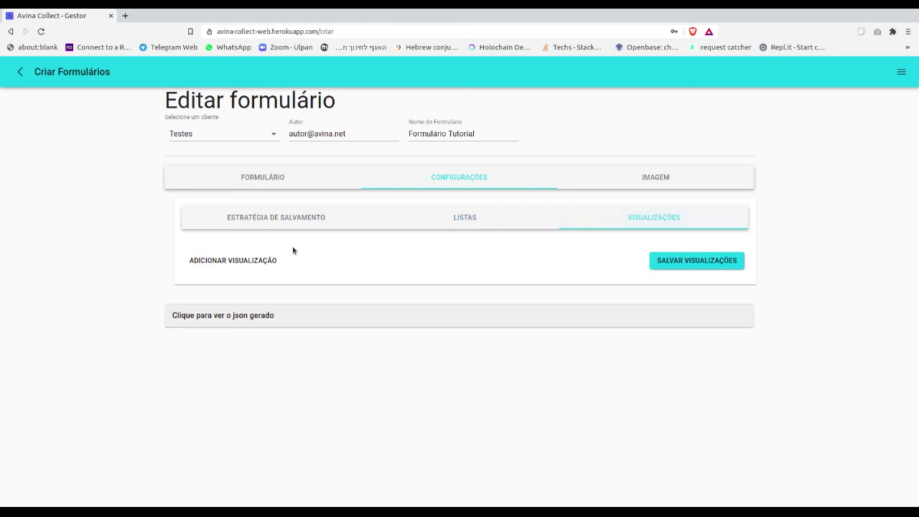
pyautogui.click(262, 261)
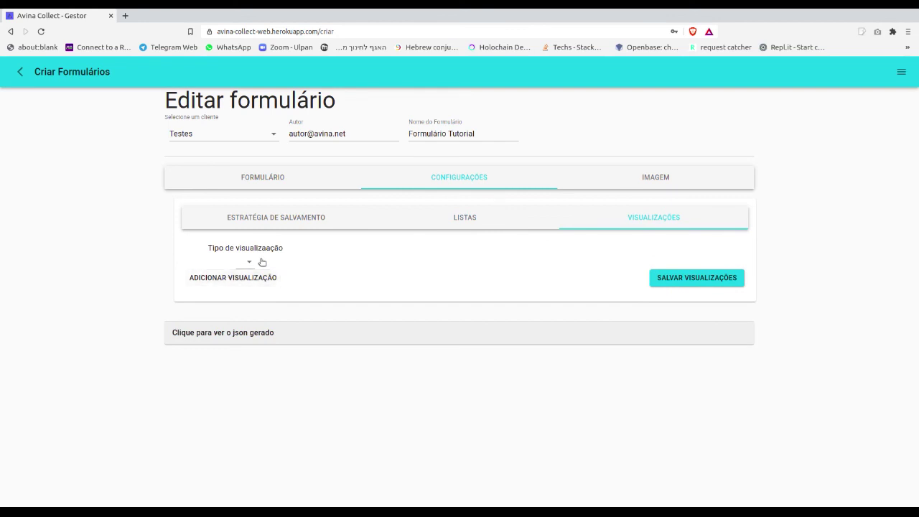
pyautogui.click(248, 263)
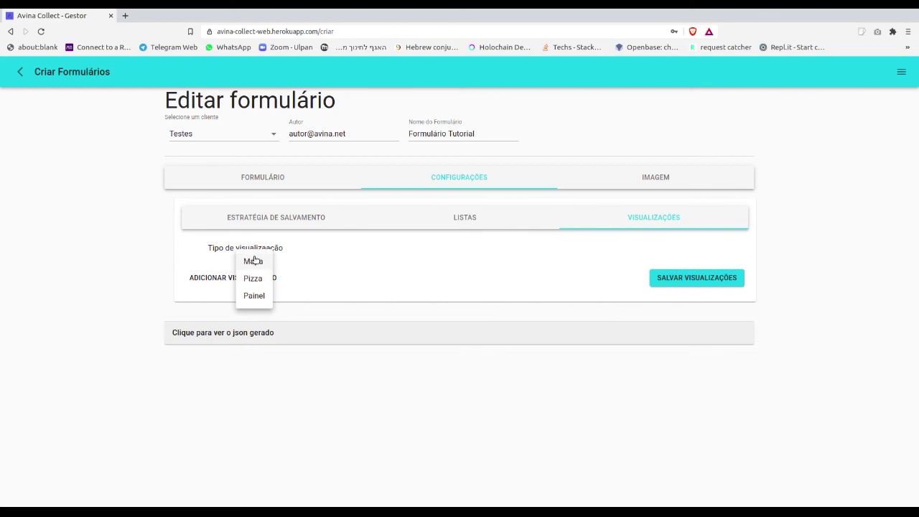
pyautogui.click(323, 253)
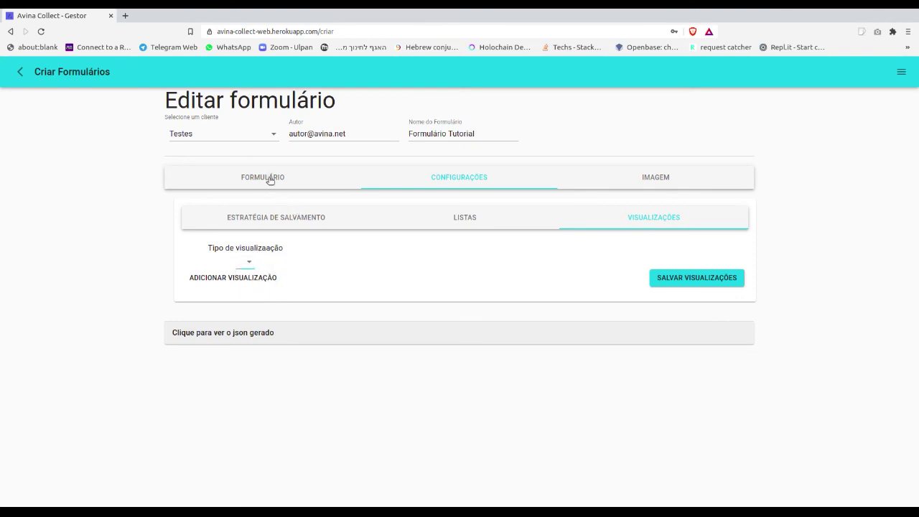
pyautogui.click(270, 179)
pyautogui.scroll(-2, 237, 453)
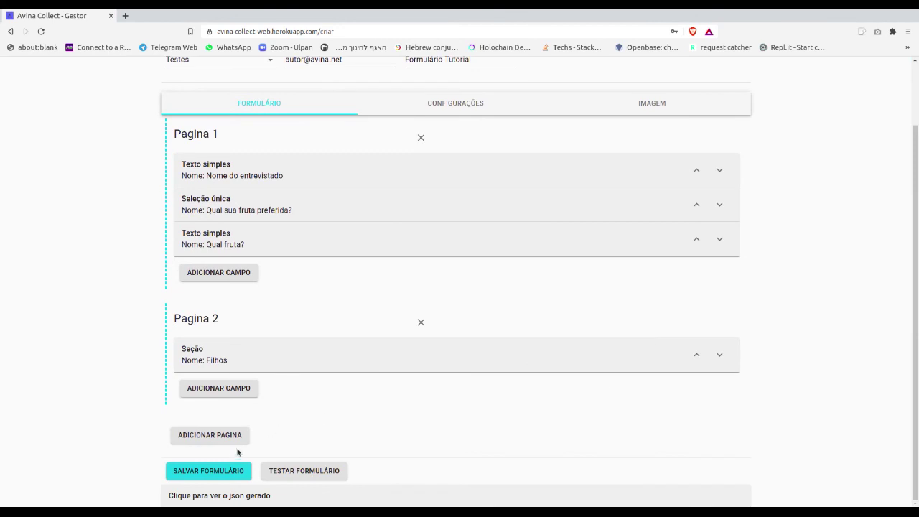
# Save the form, return to Gerenciar Formulários and toggle publishing for Formulário Tutorial.
pyautogui.click(222, 470)
pyautogui.scroll(2, 115, 381)
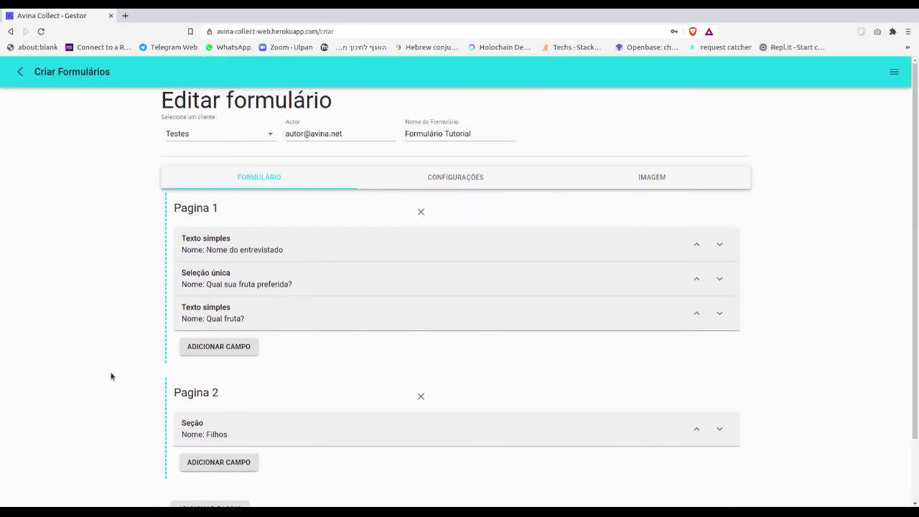
pyautogui.click(18, 75)
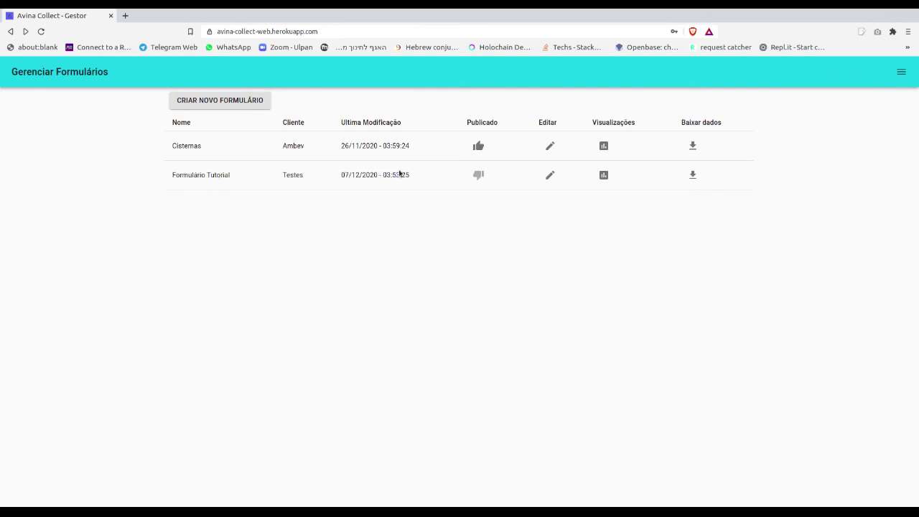
pyautogui.click(482, 179)
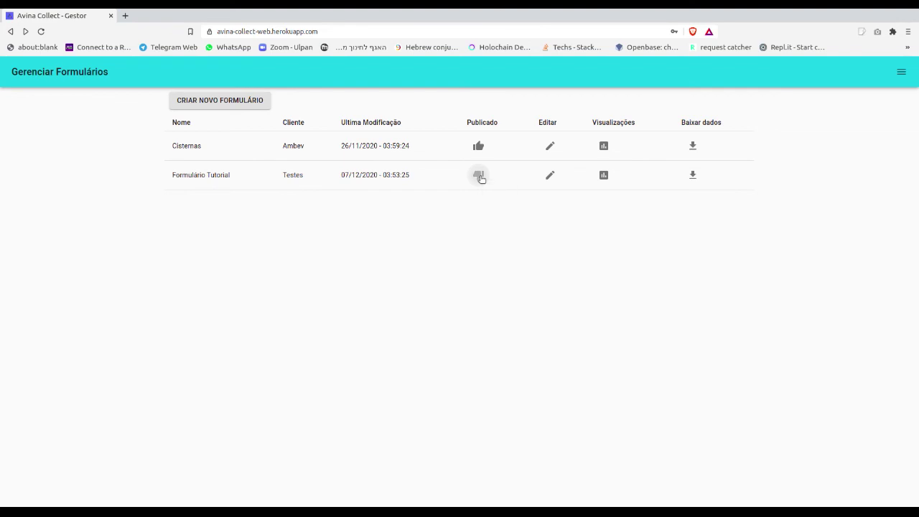